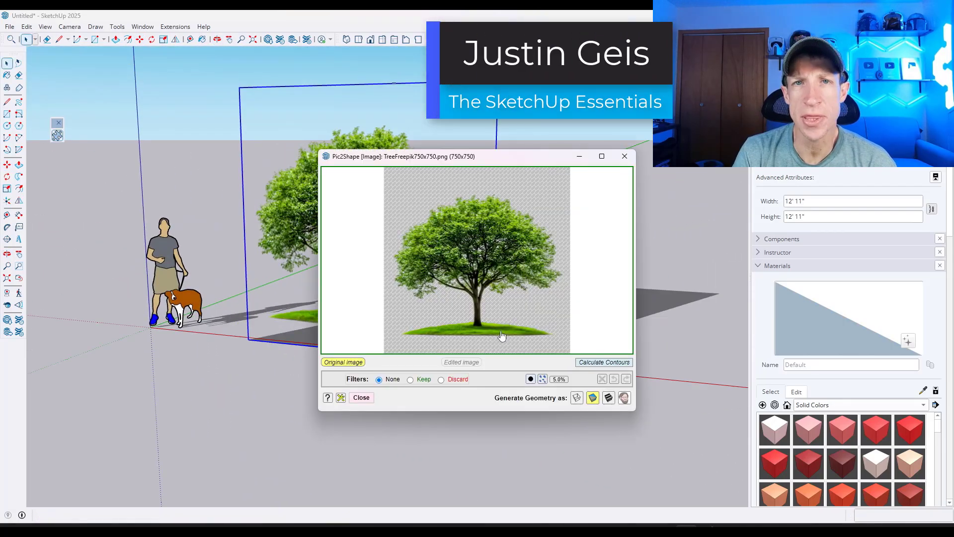
Generate geometry textured with the picture from the tree image in Pic2Shape
left_click(609, 398)
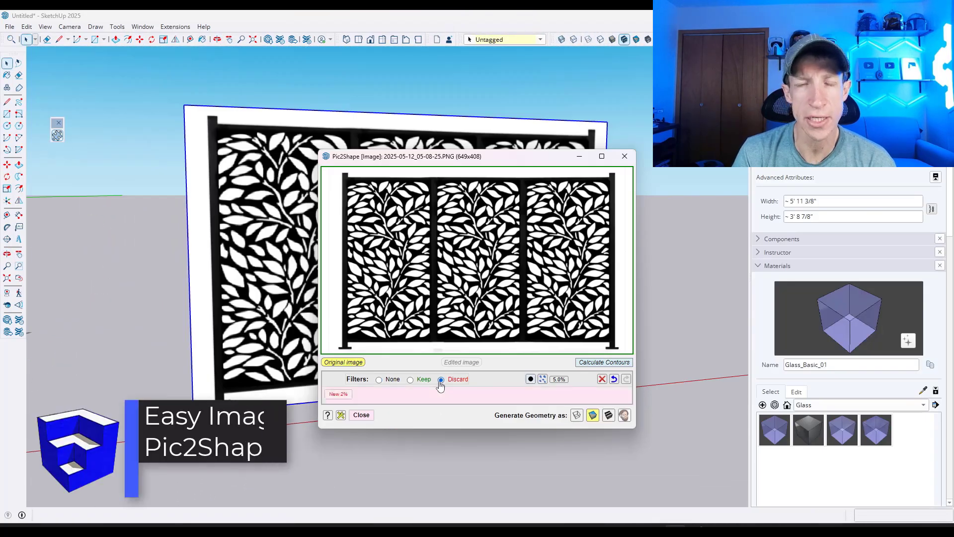
Discard a colour sampled from the leaf-pattern fence image and generate geometry from it in Pic2Shape
left_click(518, 245)
left_click(617, 417)
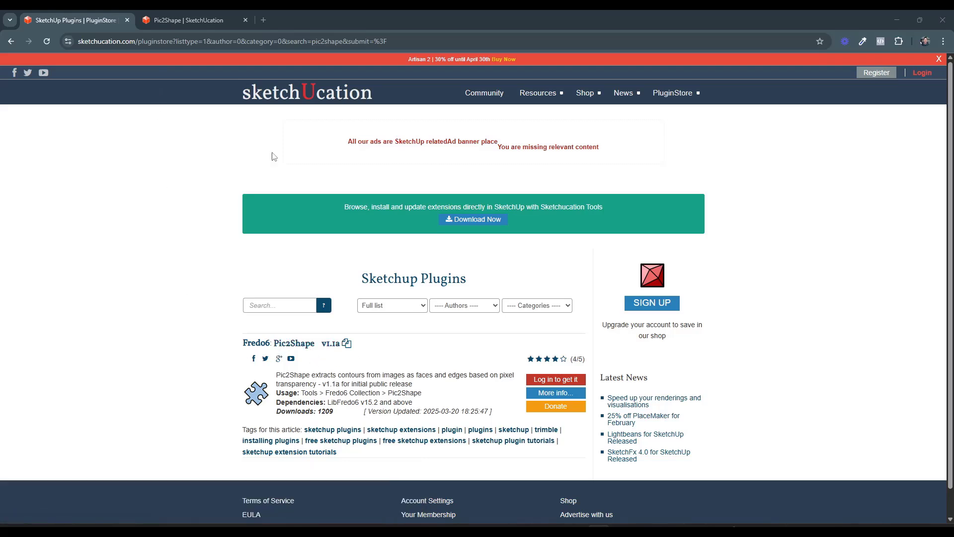
Review the Pic2Shape plugin page on SketchUcation, covering its requirements, the geometry types it generates and the tree and fence examples
left_click(171, 18)
scroll(214, 249, "down", 2)
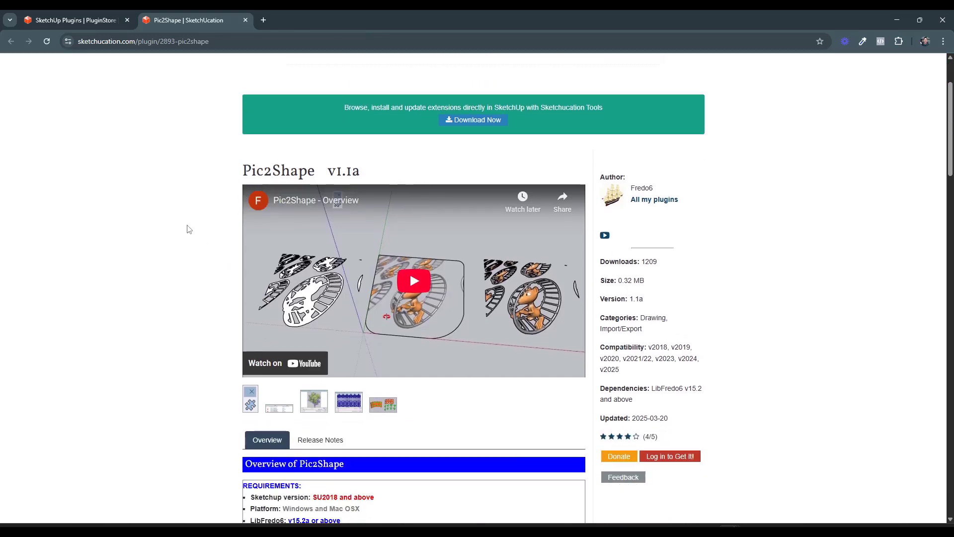
scroll(189, 226, "down", 1)
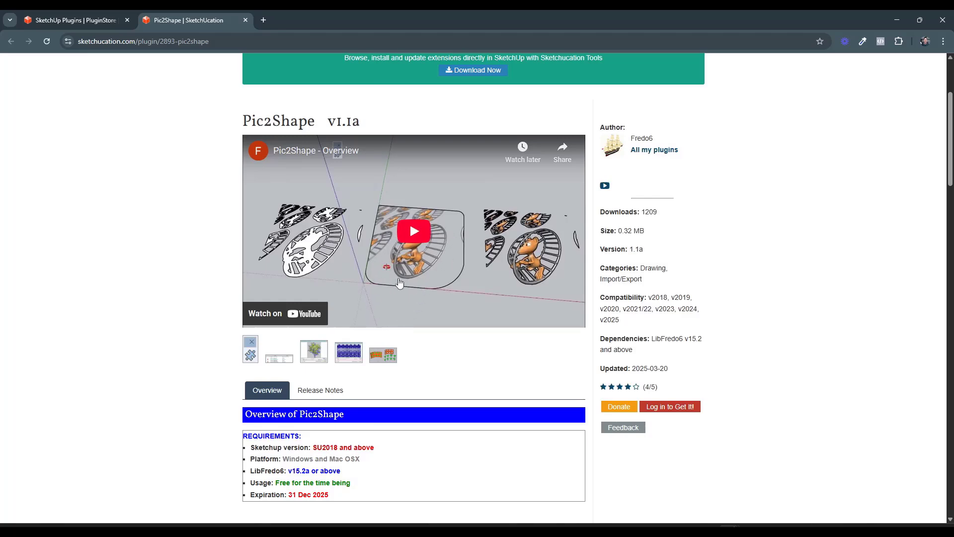
scroll(428, 265, "down", 3)
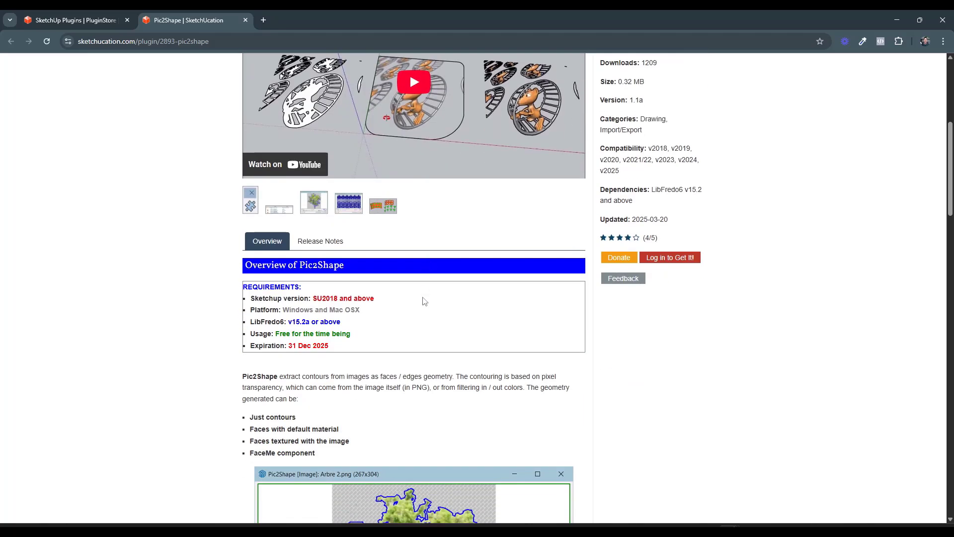
scroll(441, 316, "up", 1)
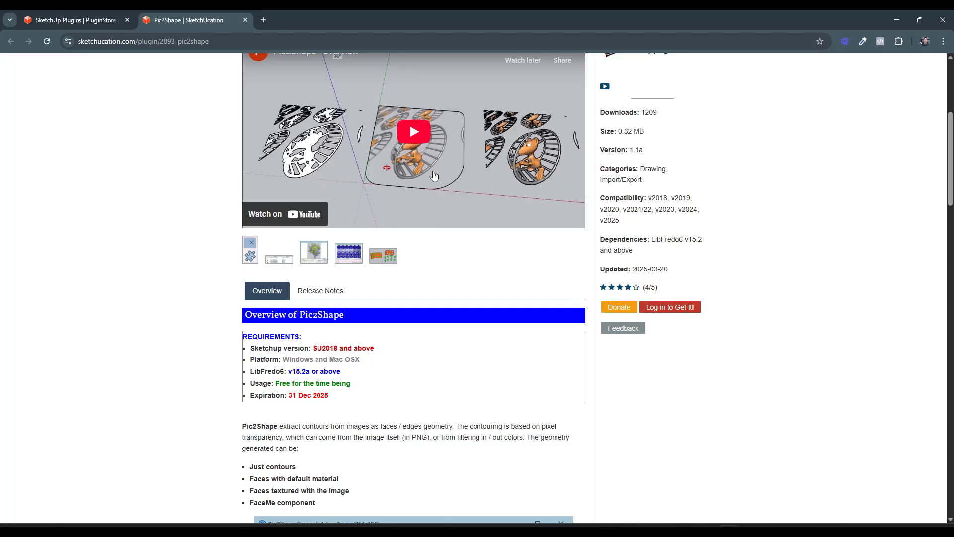
scroll(425, 148, "up", 1)
scroll(525, 213, "down", 3)
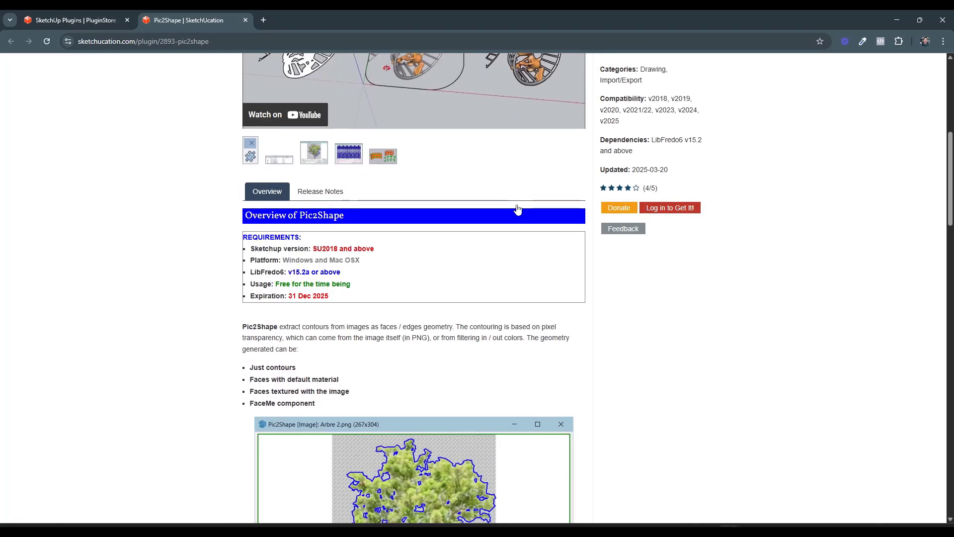
scroll(449, 279, "down", 4)
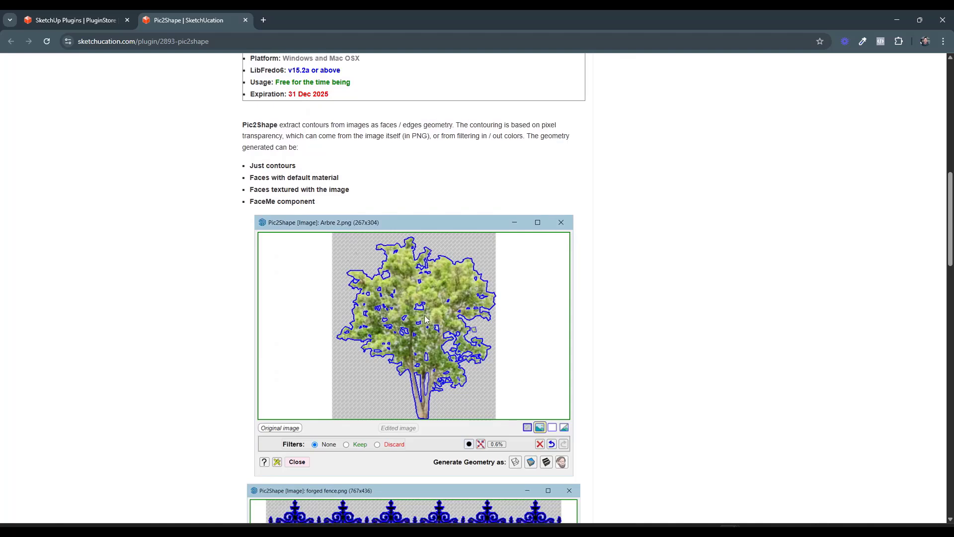
scroll(420, 278, "down", 1)
scroll(412, 252, "down", 4)
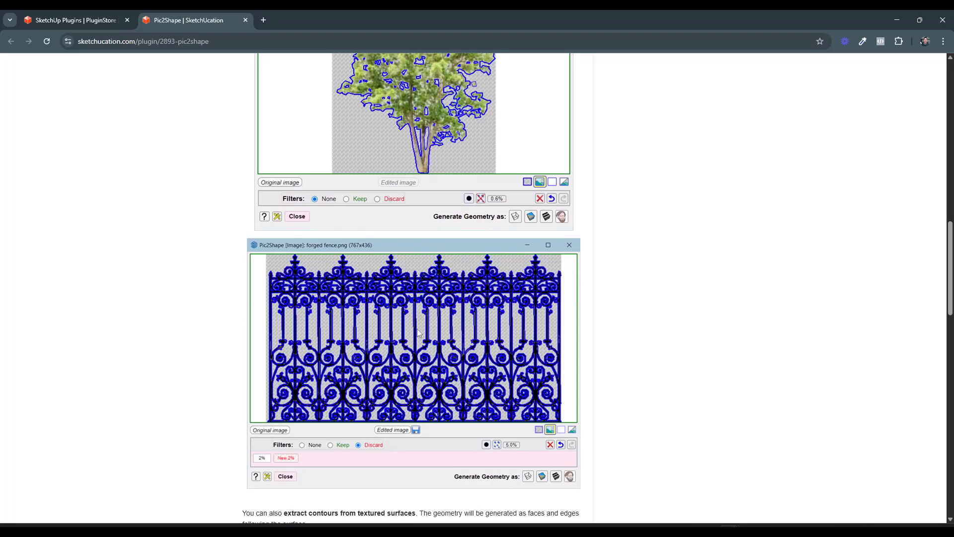
scroll(428, 323, "up", 4)
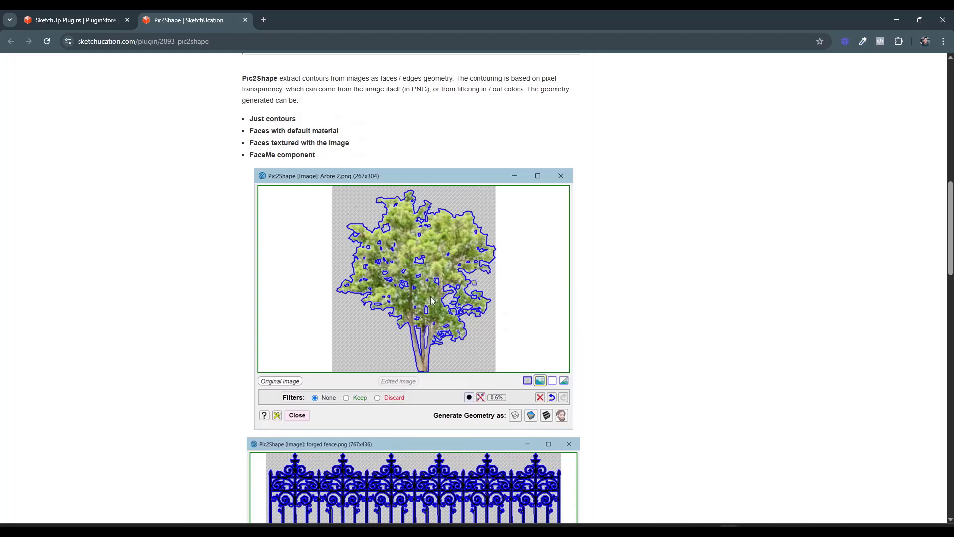
scroll(431, 300, "down", 10)
scroll(271, 224, "up", 14)
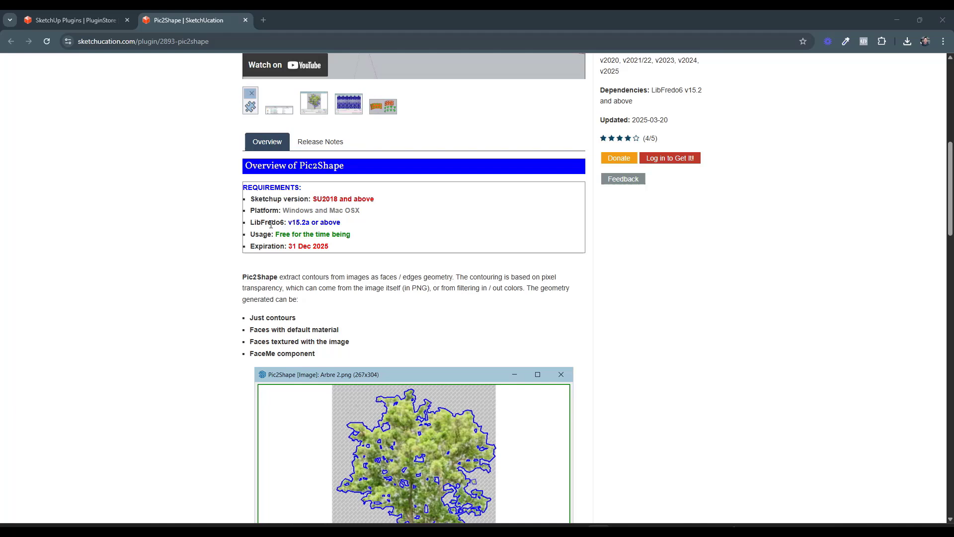
Open the page of the required LibFredo6 library in a separate browser tab and switch to it
right_click(317, 222)
left_click(328, 232)
left_click(296, 11)
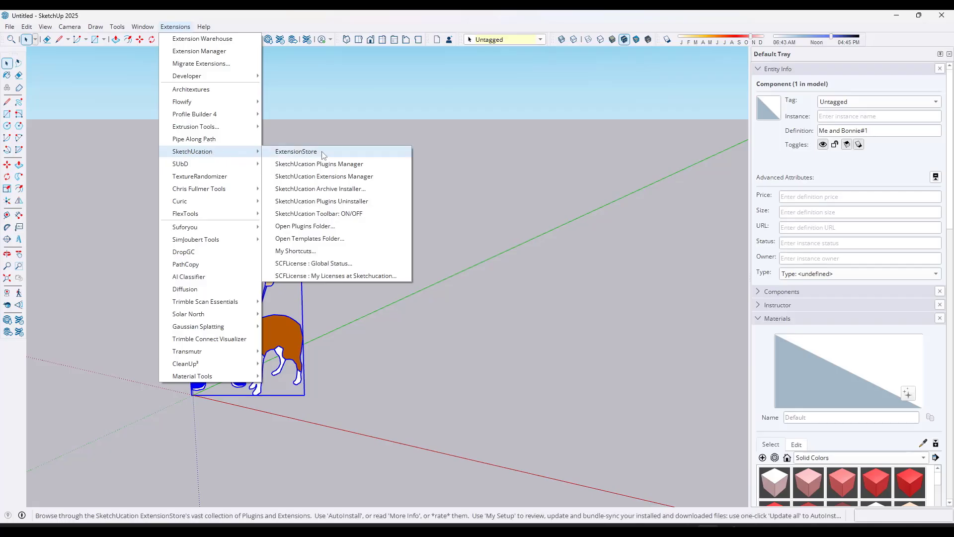
View the extension list in the SketchUcation ExtensionStore inside SketchUp and close the store
left_click(322, 152)
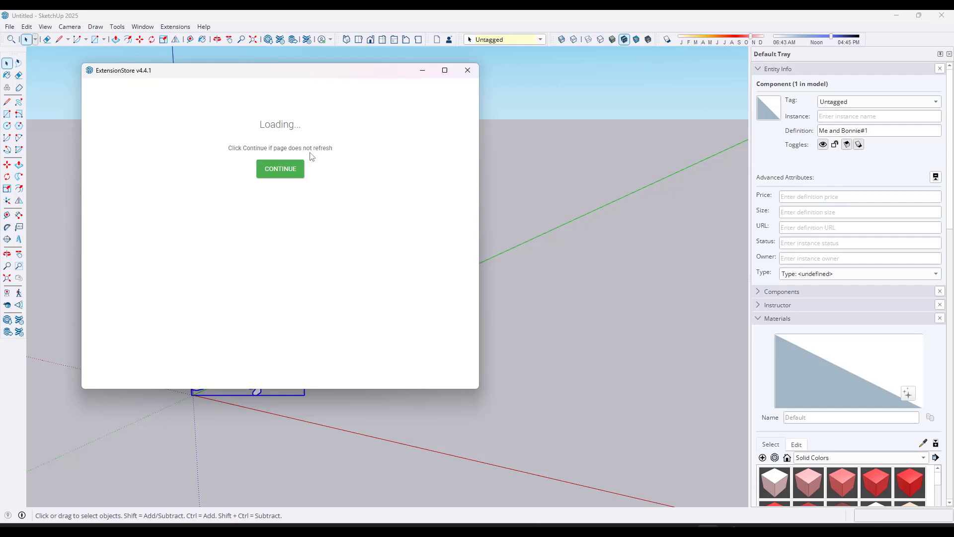
left_click(276, 169)
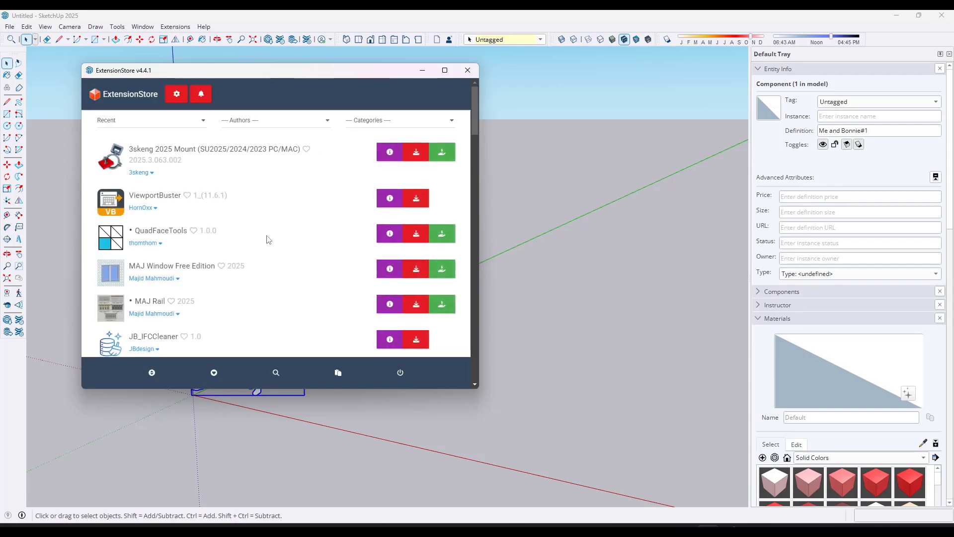
left_click(468, 70)
Display the Pic2Shape toolbar in the SketchUp workspace
right_click(584, 45)
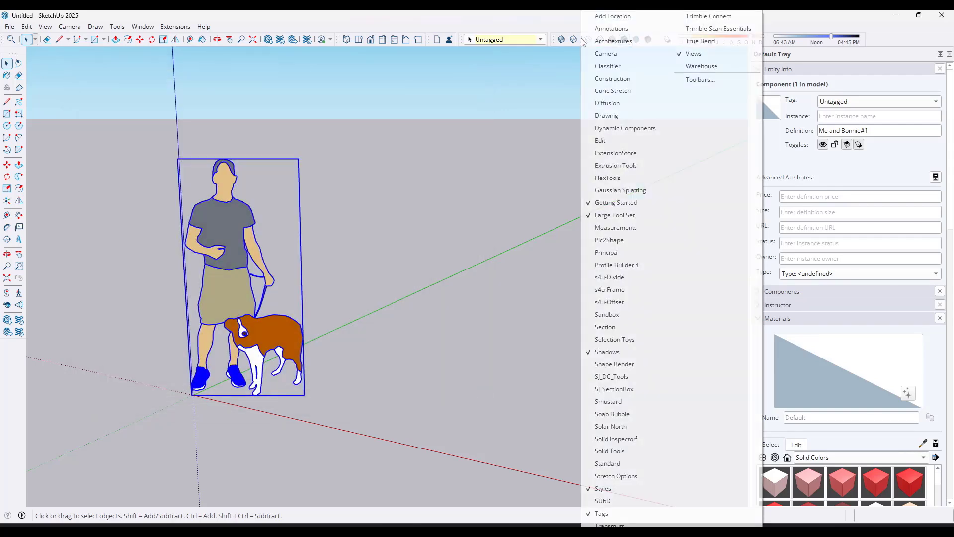
left_click(608, 240)
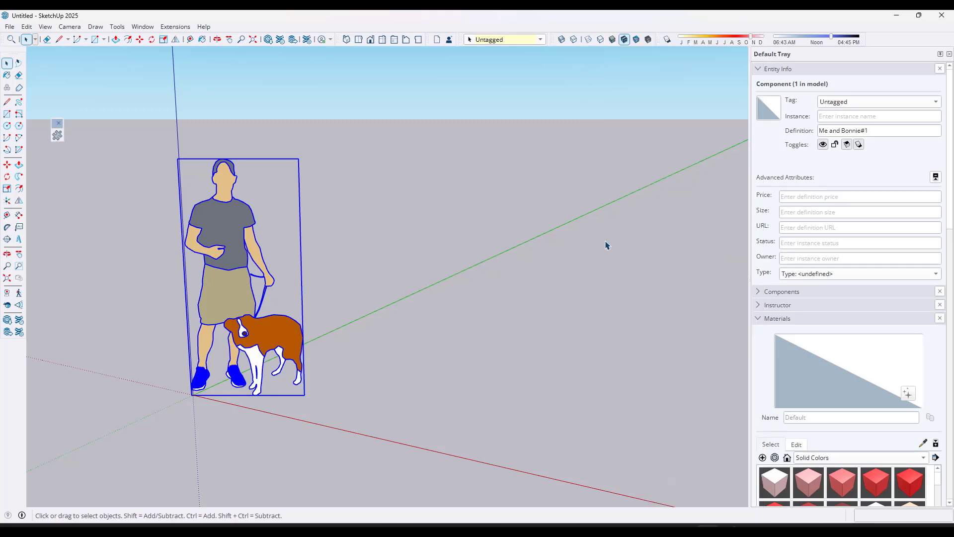
left_click(57, 135)
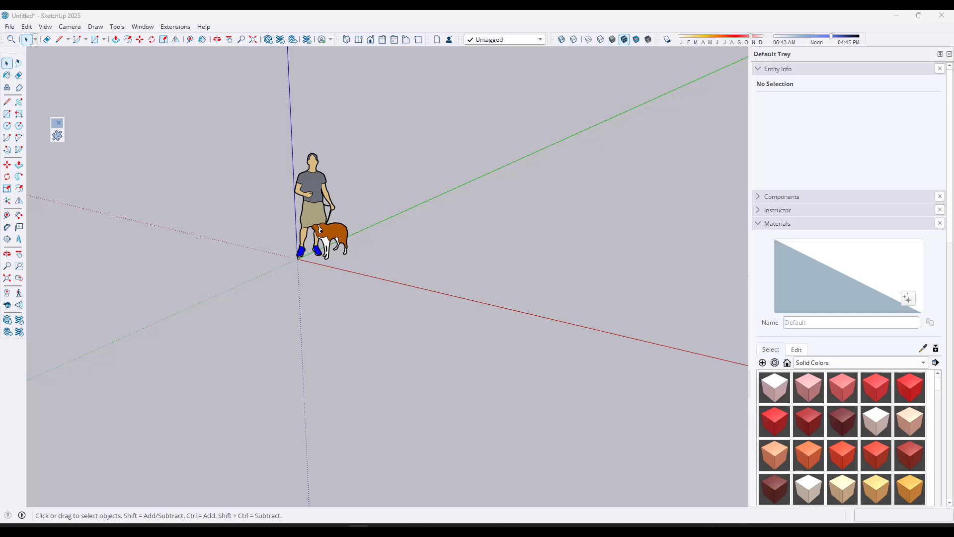
Import the TreeFreepik750x750 image from the 2025_0515 - Pic2Shape folder and place it flat on the ground beside the person
mouse_move(953, 144)
left_mouse_down()
mouse_move(604, 135)
mouse_move(498, 90)
left_mouse_up()
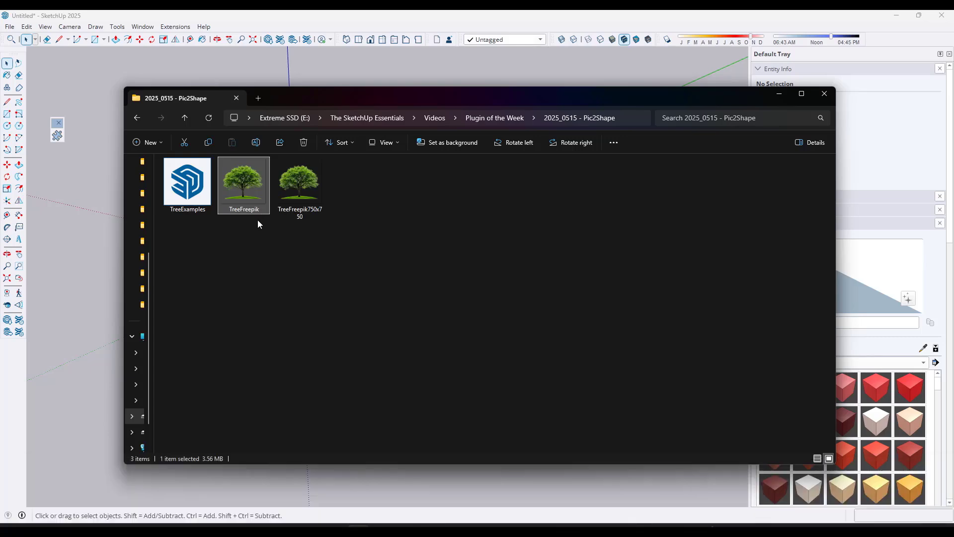
mouse_move(297, 213)
left_click_drag(454, 100, 953, 109)
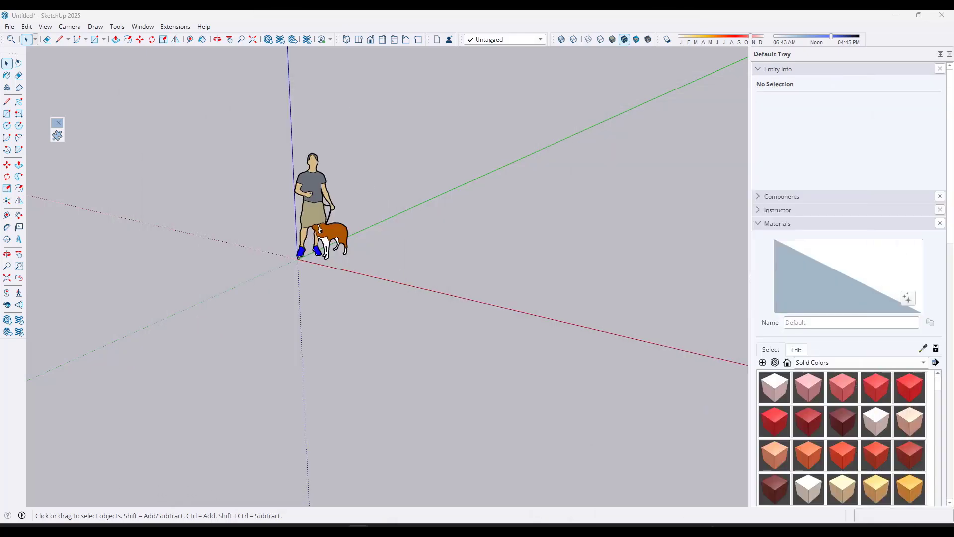
left_click_drag(953, 258, 321, 268)
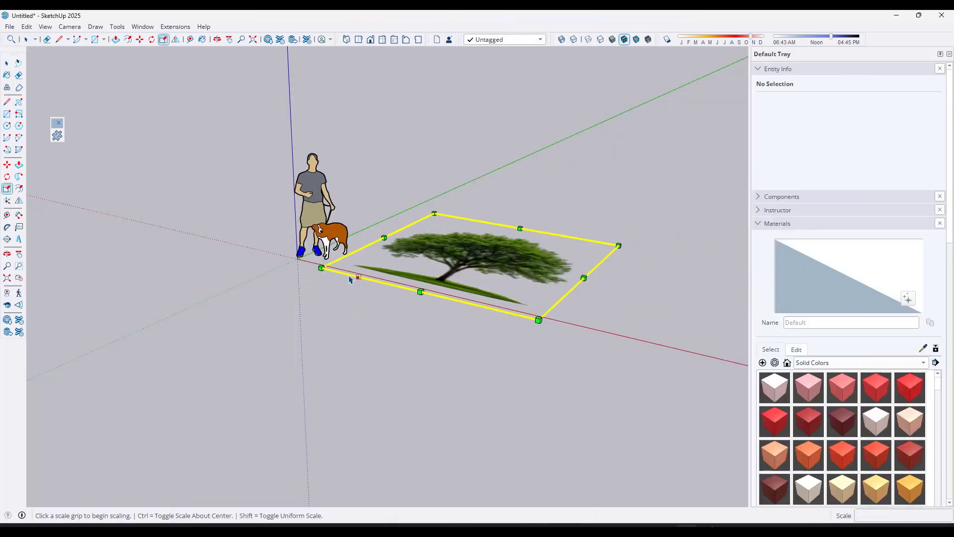
Rotate the tree image around the red axis from the midpoint of its front edge so that it stands upright
key("q")
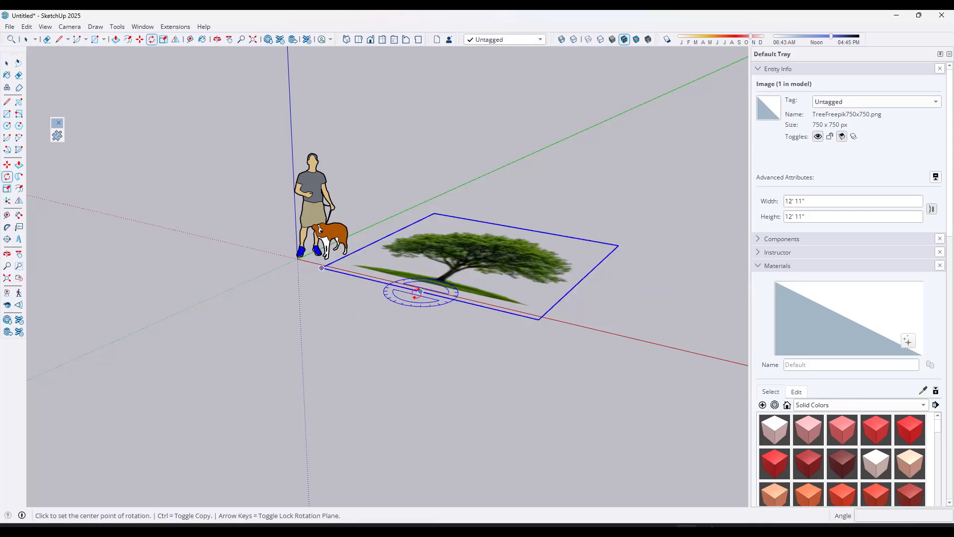
key("Right")
left_click(421, 291)
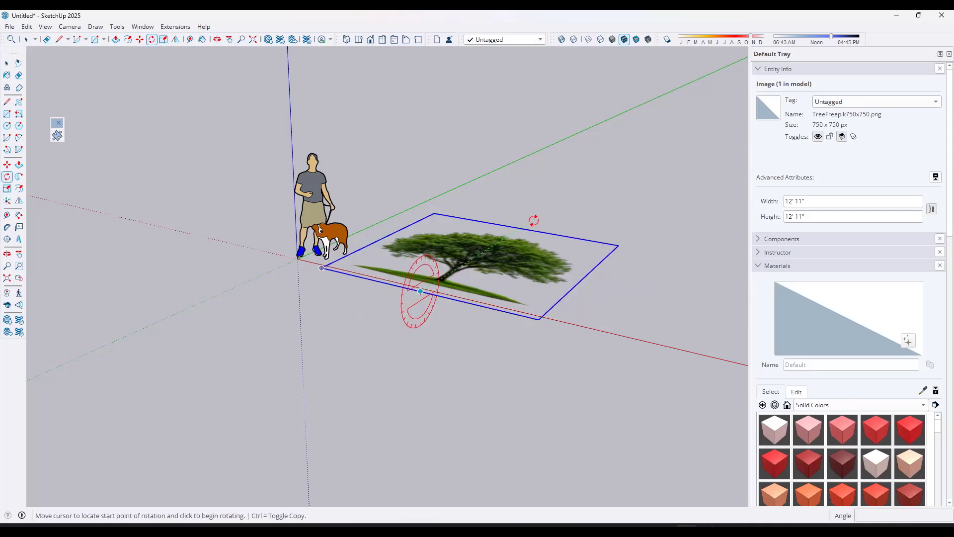
left_click(520, 228)
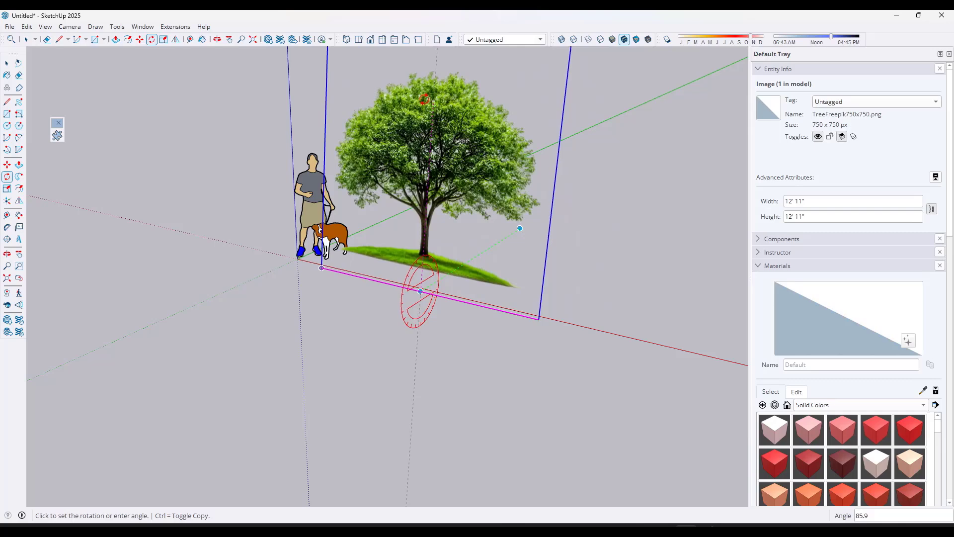
left_click(420, 97)
scroll(611, 256, "down", 3)
scroll(412, 184, "up", 1)
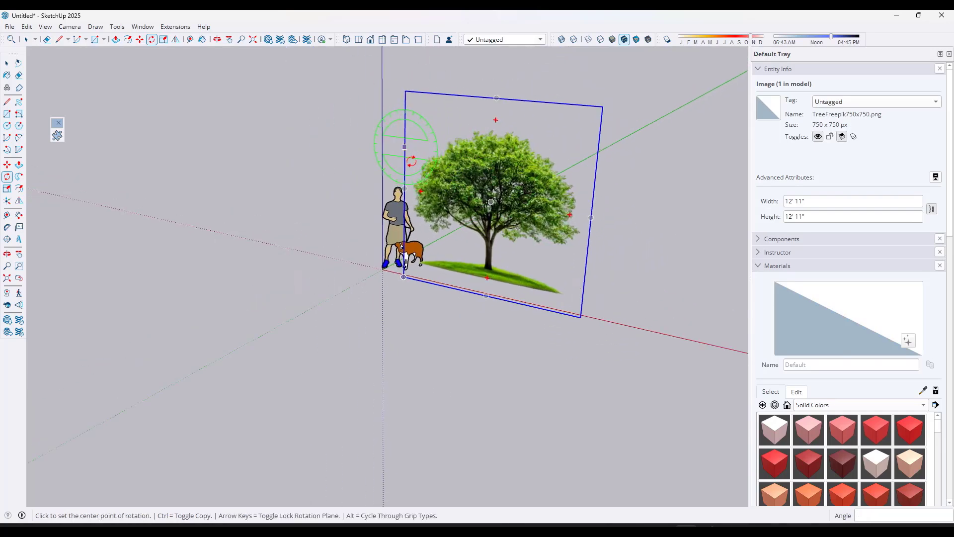
scroll(421, 158, "up", 2)
key("space")
middle_click_drag(547, 176, 551, 140)
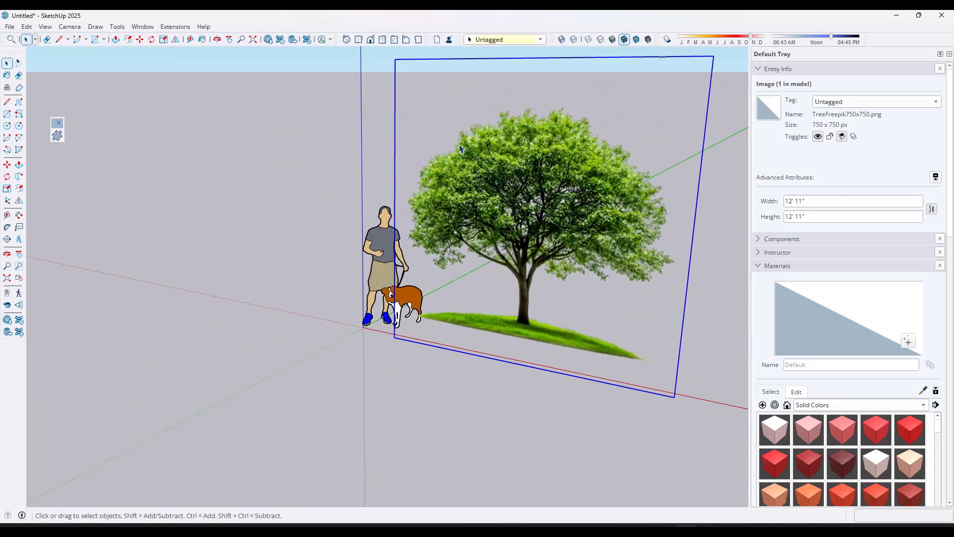
Turn on shadows in the model and enable shadow casting for the tree image
scroll(459, 148, "down", 2)
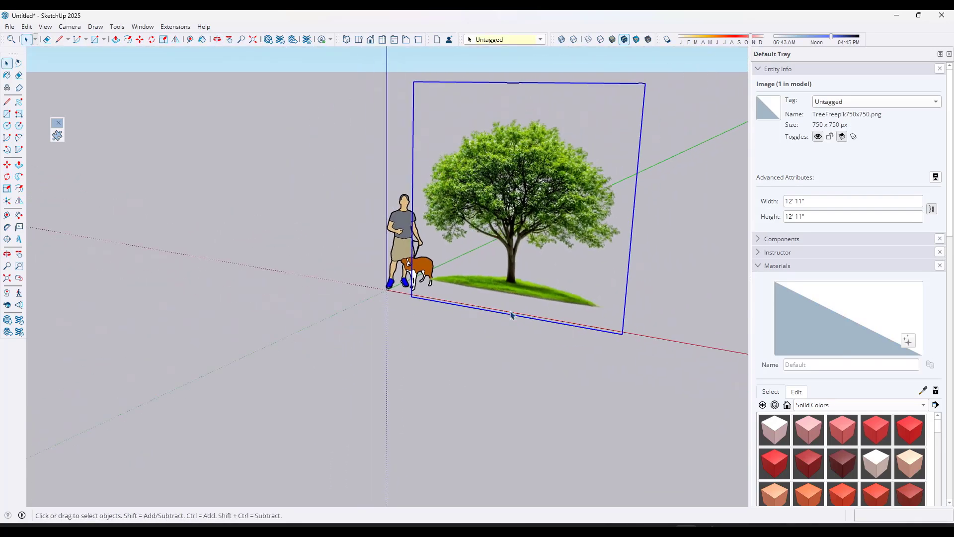
left_click(668, 39)
middle_click_drag(628, 171, 562, 212)
left_click(853, 137)
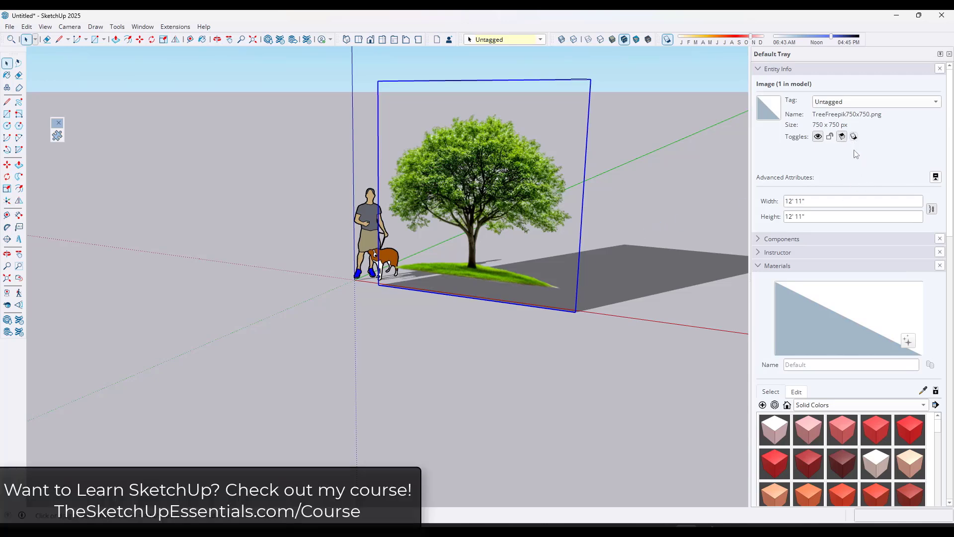
left_click(854, 136)
scroll(597, 256, "down", 2)
scroll(665, 256, "up", 3)
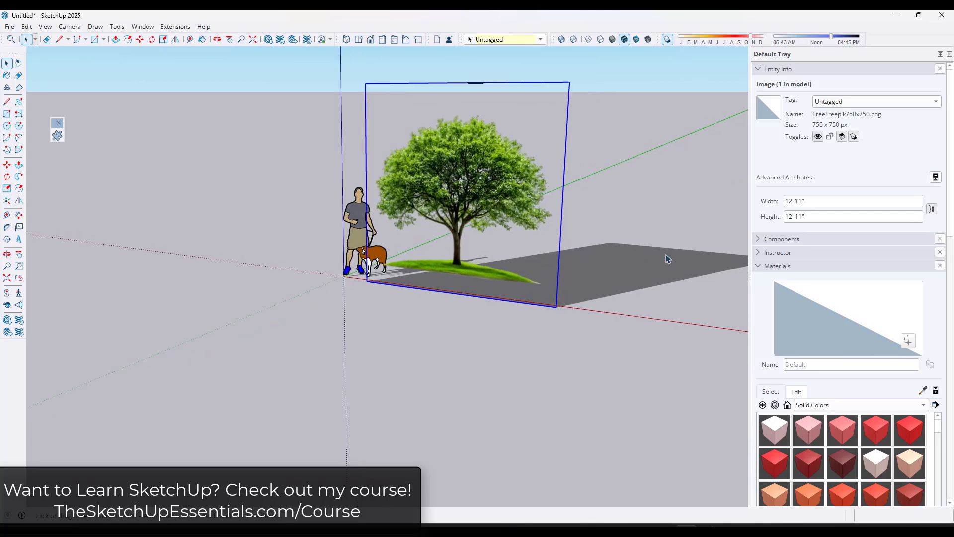
Move the tree image along the red axis, farther away from the person and dog
mouse_move(641, 232)
middle_mouse_down()
mouse_move(567, 239)
mouse_move(641, 231)
middle_mouse_up()
scroll(451, 193, "down", 2)
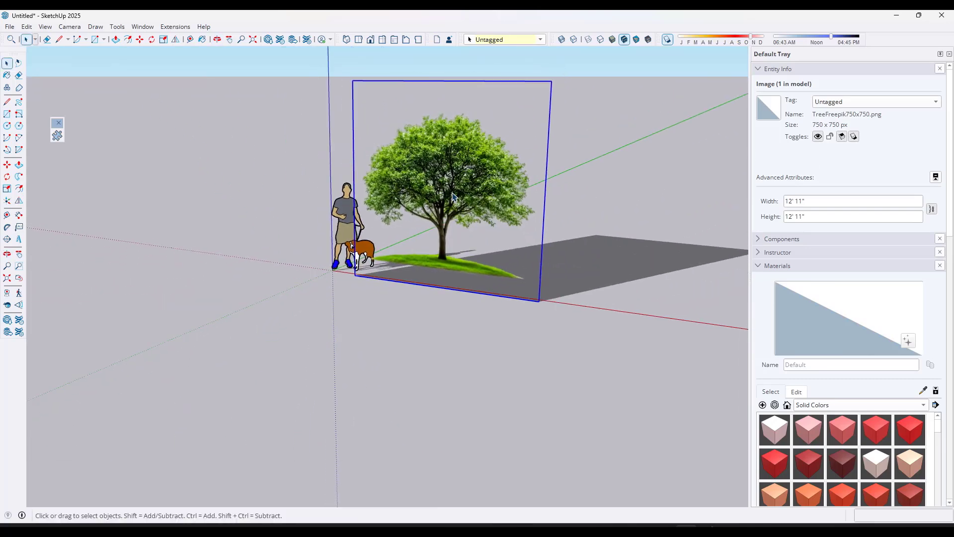
key("m")
left_click(446, 195)
middle_click_drag(506, 197, 571, 170)
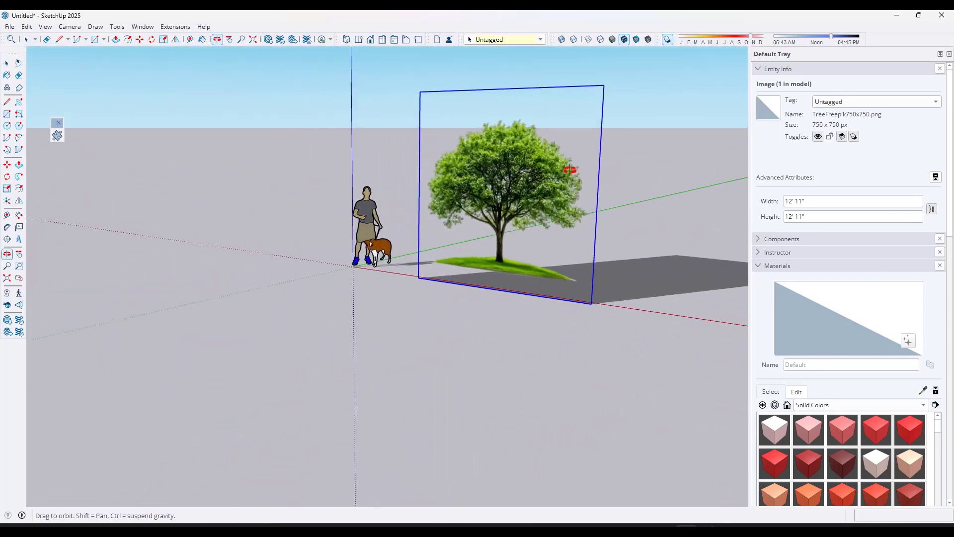
key("space")
Examine the shape of the shadow that the tree image casts on the ground
scroll(479, 241, "up", 2)
scroll(534, 222, "down", 2)
scroll(621, 223, "up", 1)
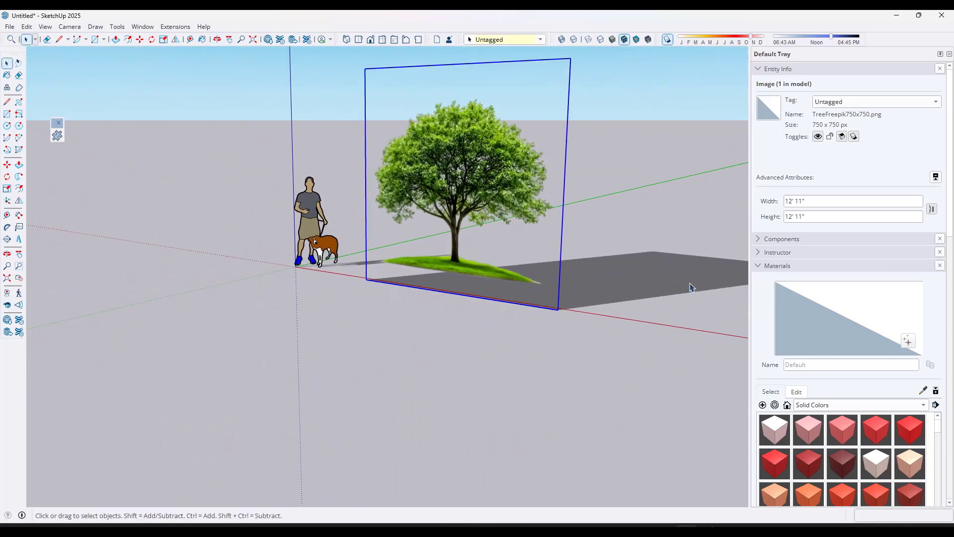
scroll(693, 282, "up", 2)
scroll(459, 249, "down", 2)
scroll(521, 62, "up", 1)
scroll(636, 184, "up", 2)
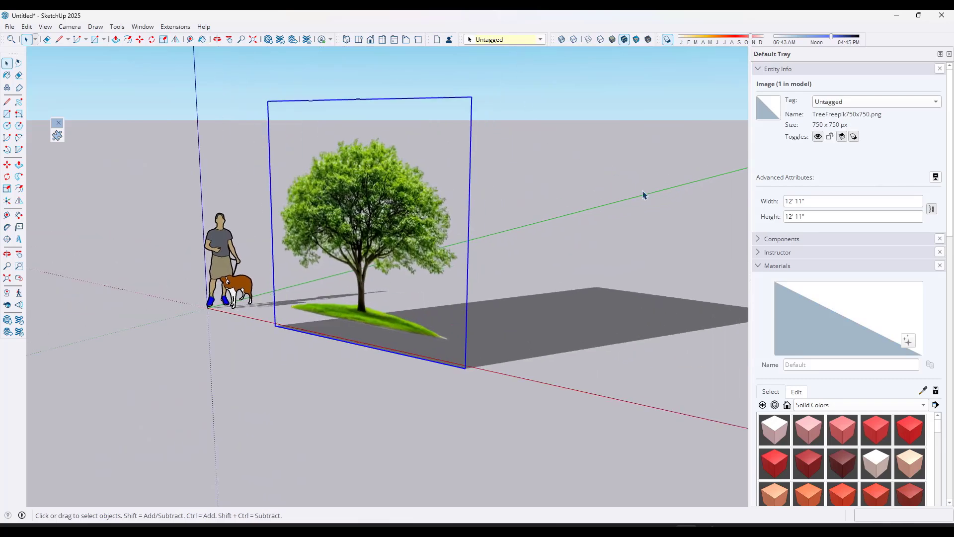
scroll(671, 273, "up", 1)
middle_click_drag(289, 224, 374, 212)
key("space")
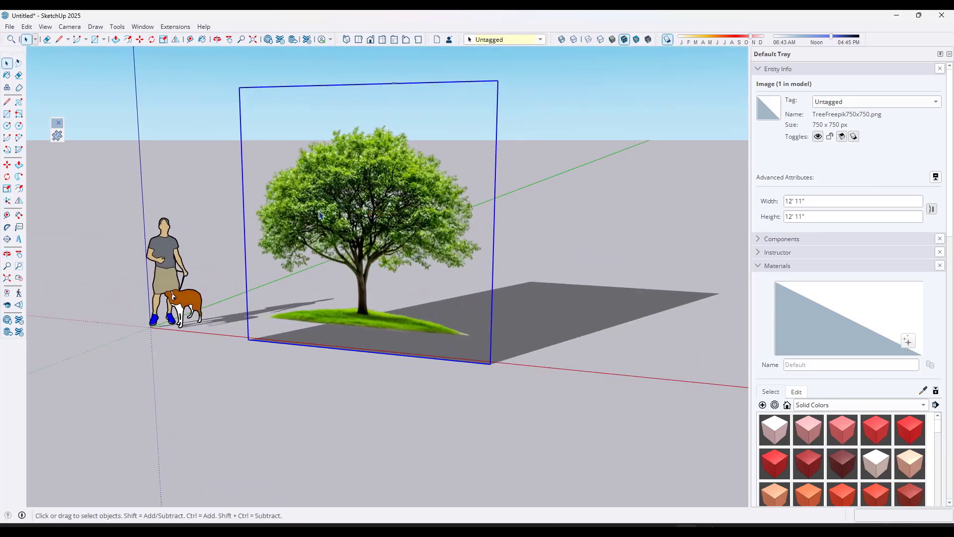
Run Pic2Shape on the selected tree image and generate edges and faces textured with the image
left_click(57, 135)
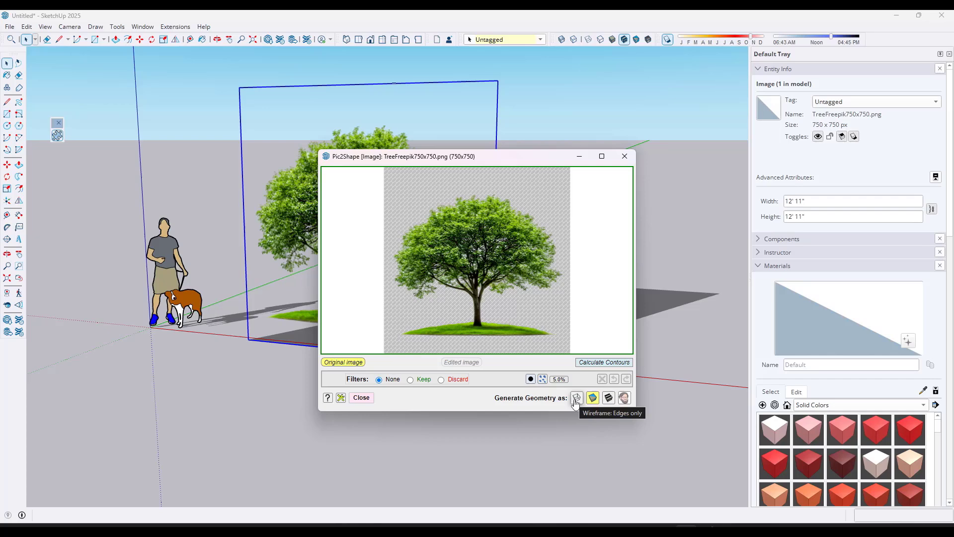
left_click(610, 398)
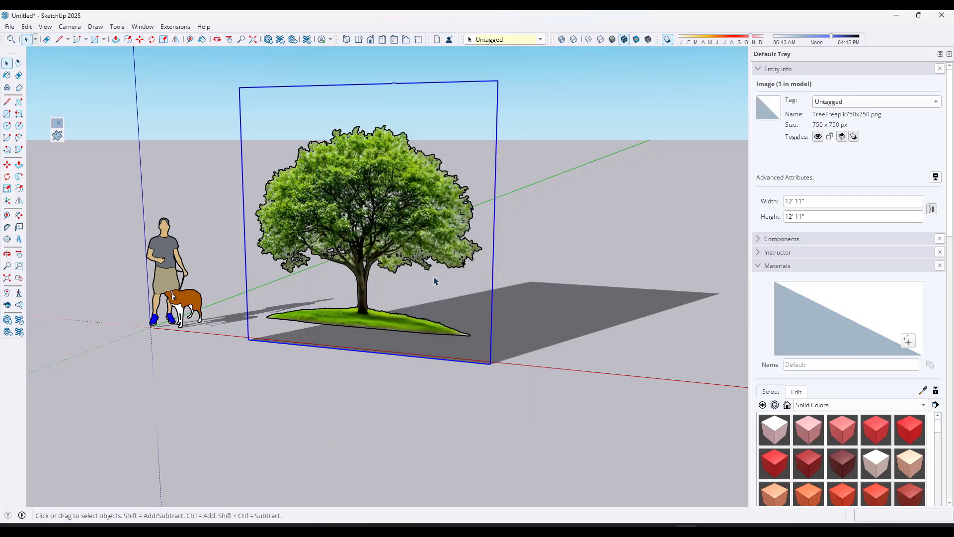
Move the tree image along the red axis, clear of the outlined tree geometry generated from it
scroll(379, 230, "up", 2)
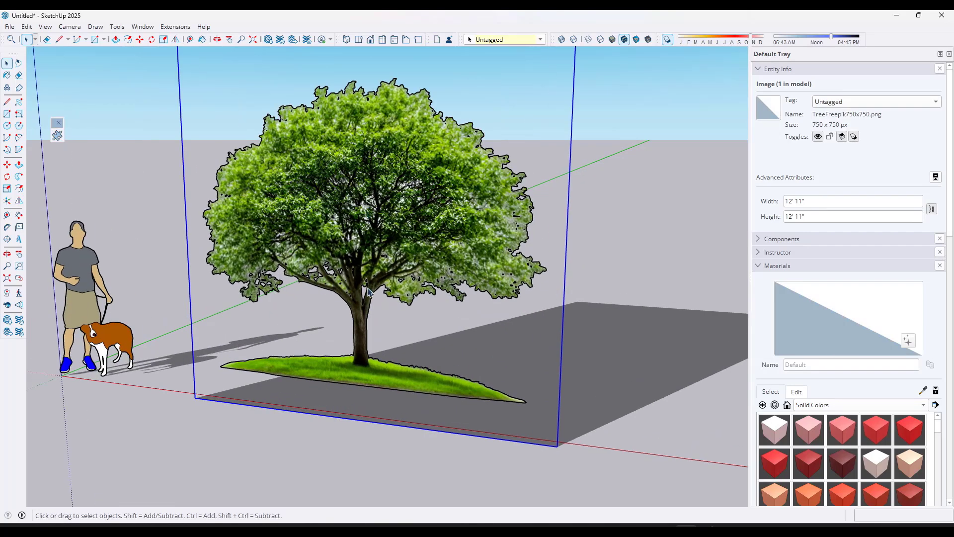
middle_click_drag(535, 258, 436, 252)
scroll(436, 252, "down", 3)
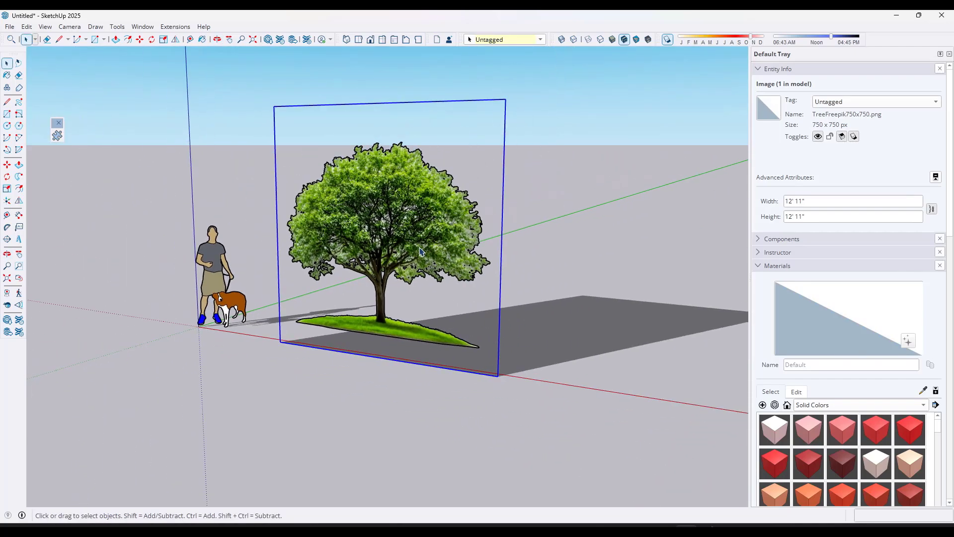
scroll(420, 251, "down", 4)
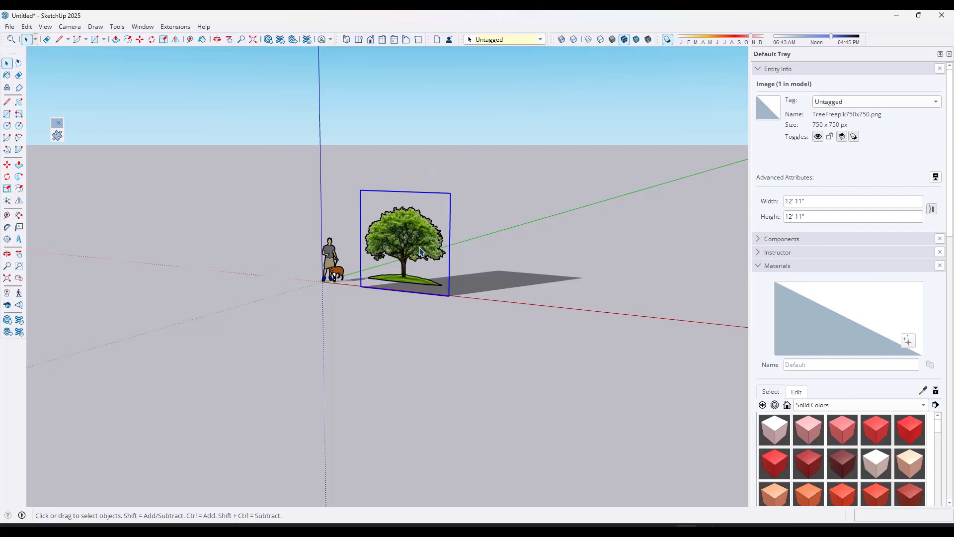
key("m")
key("ctrl")
left_click(420, 251)
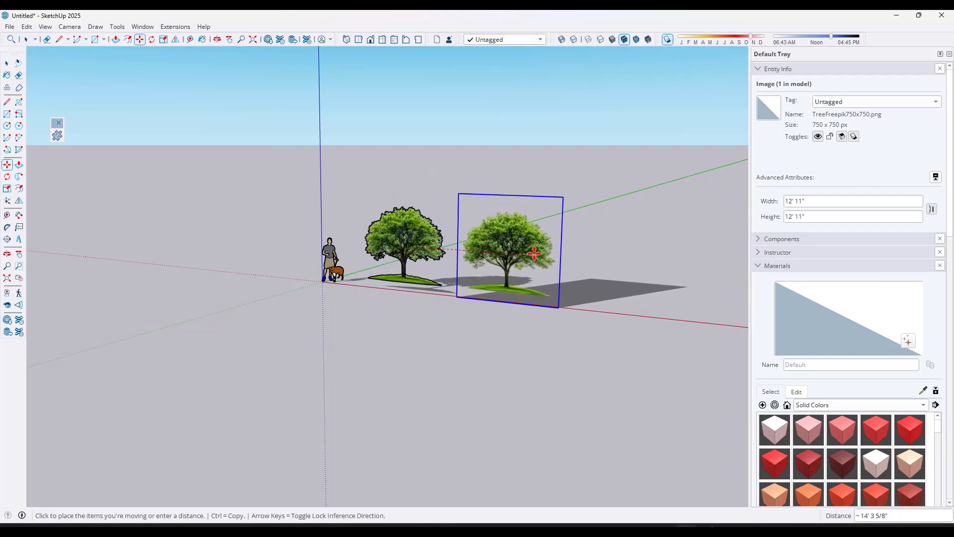
left_click(550, 252)
key("space")
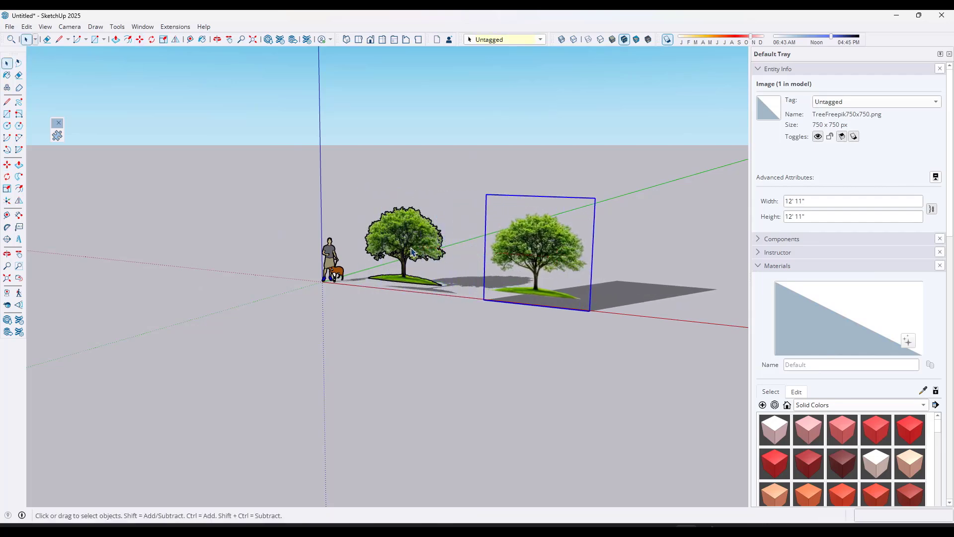
Select the outlined tree group and lower it so that its base sits on the ground at the red axis
scroll(413, 259, "up", 4)
middle_click_drag(418, 266, 398, 266)
left_click(416, 231)
scroll(436, 307, "down", 2)
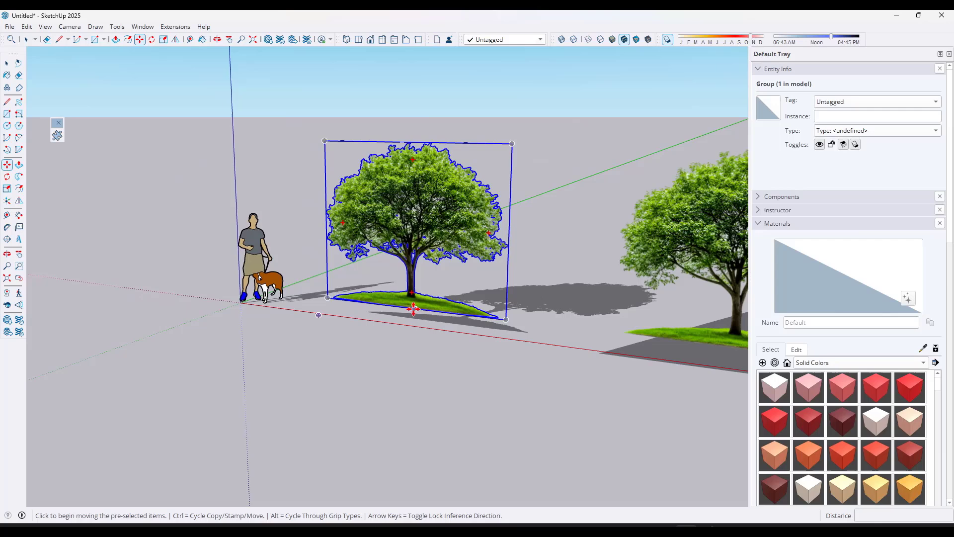
left_click(407, 310)
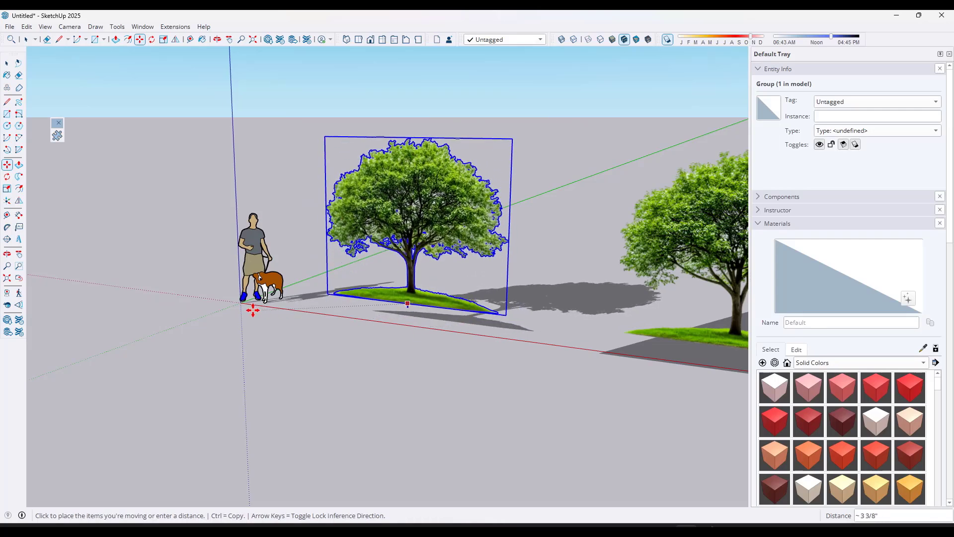
middle_click_drag(522, 303, 486, 272)
scroll(539, 302, "up", 4)
scroll(556, 305, "down", 4)
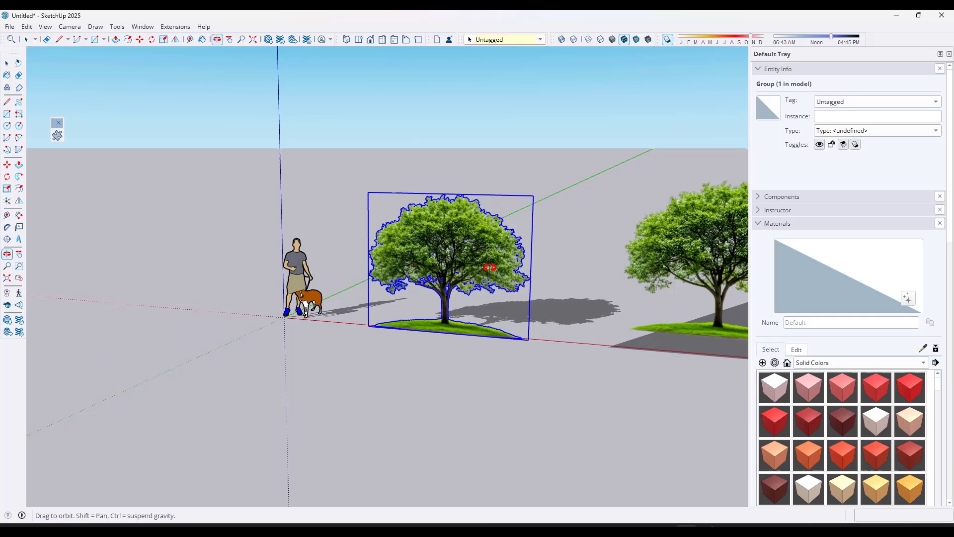
middle_click_drag(397, 292, 546, 317)
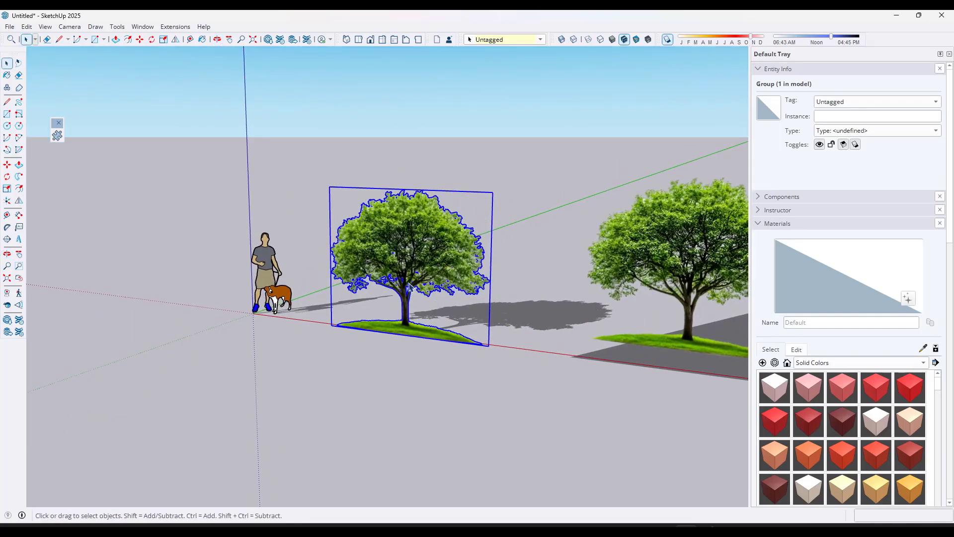
Select the original tree image and use Pic2Shape to generate an always-face-camera FaceMe component from it
scroll(381, 277, "down", 4)
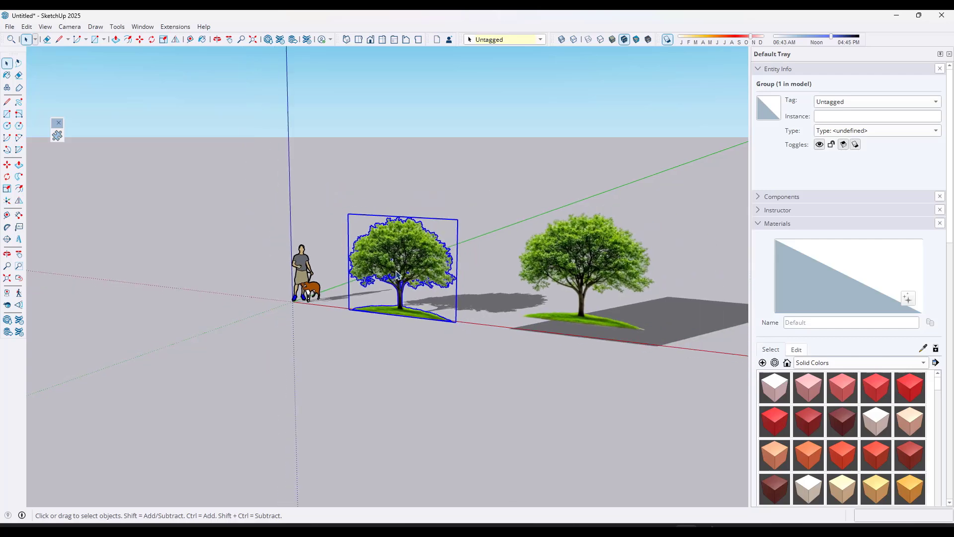
left_click(551, 271)
scroll(658, 270, "up", 3)
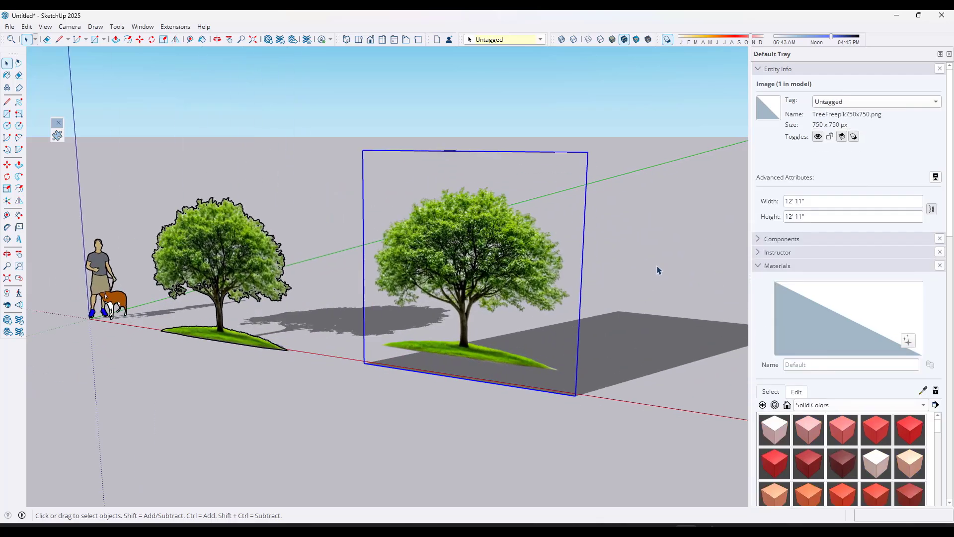
scroll(646, 278, "up", 2)
left_click(57, 135)
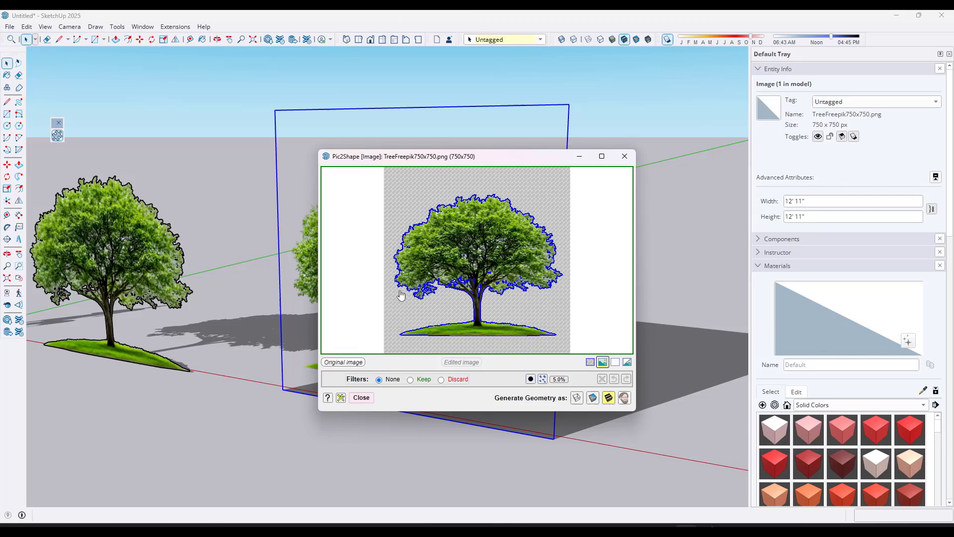
left_click(624, 400)
Move the FaceMe tree component about 59' along the red axis, past the original tree image
scroll(403, 286, "down", 3)
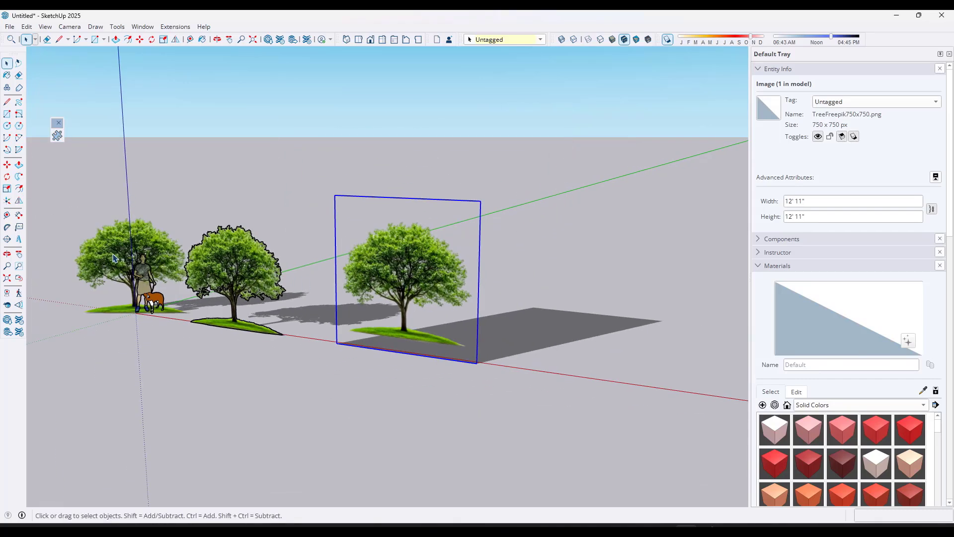
left_click(133, 265)
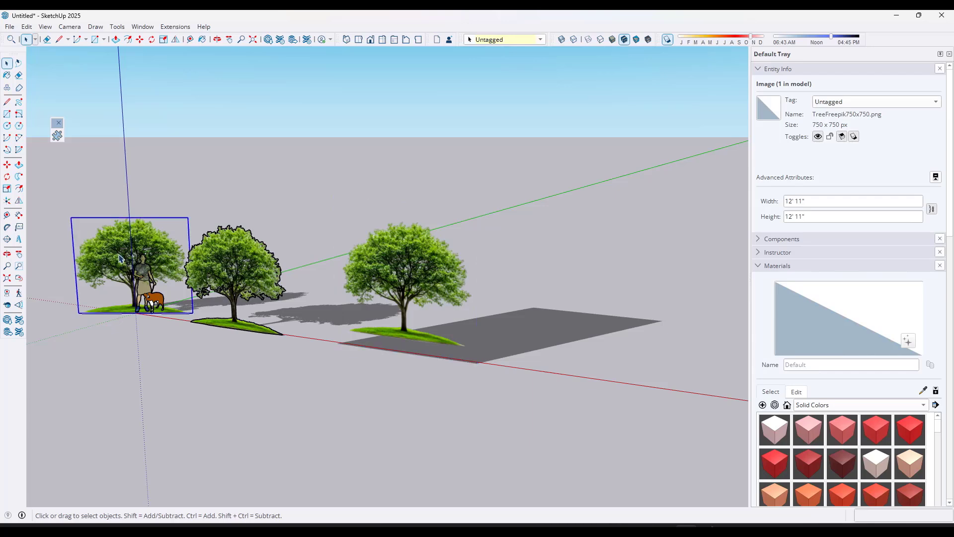
key("m")
left_click(94, 251)
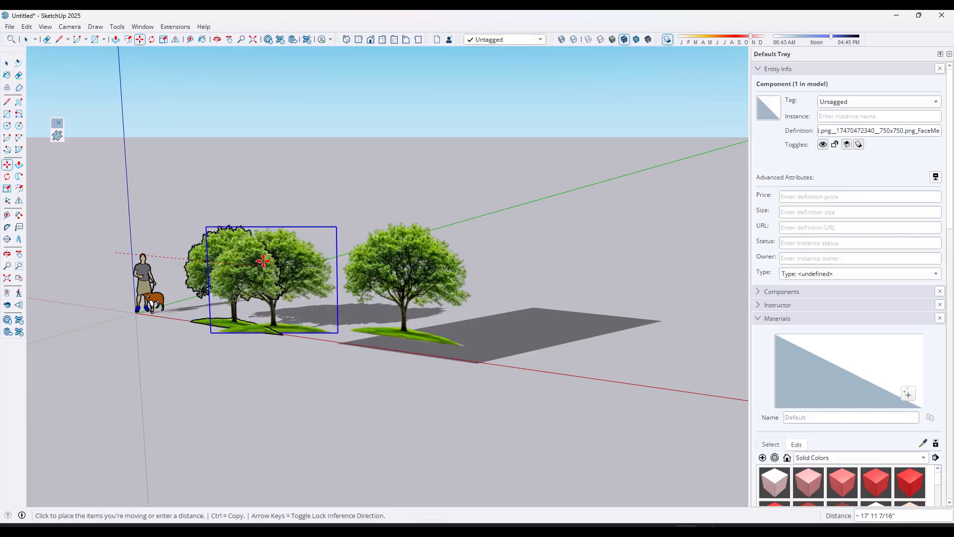
scroll(264, 258, "down", 2)
left_click(588, 295)
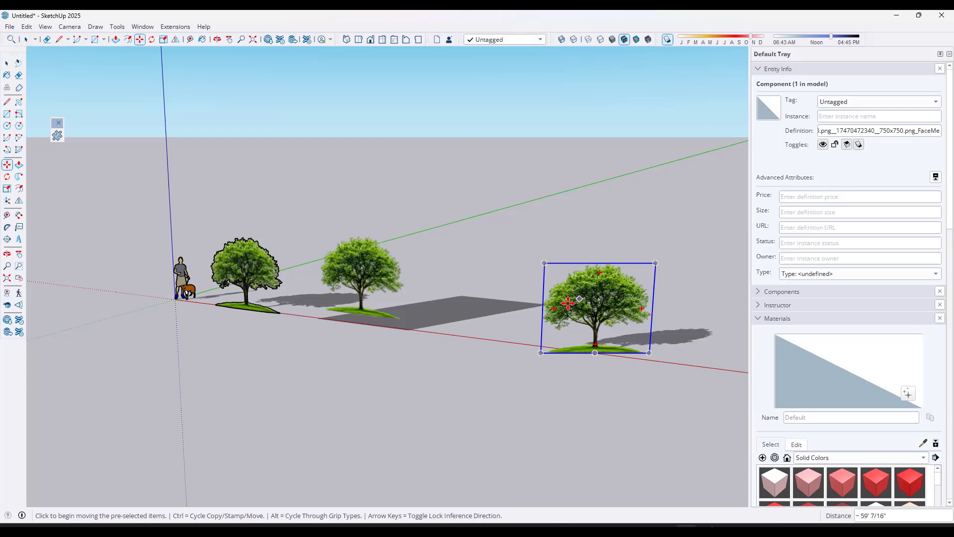
key("space")
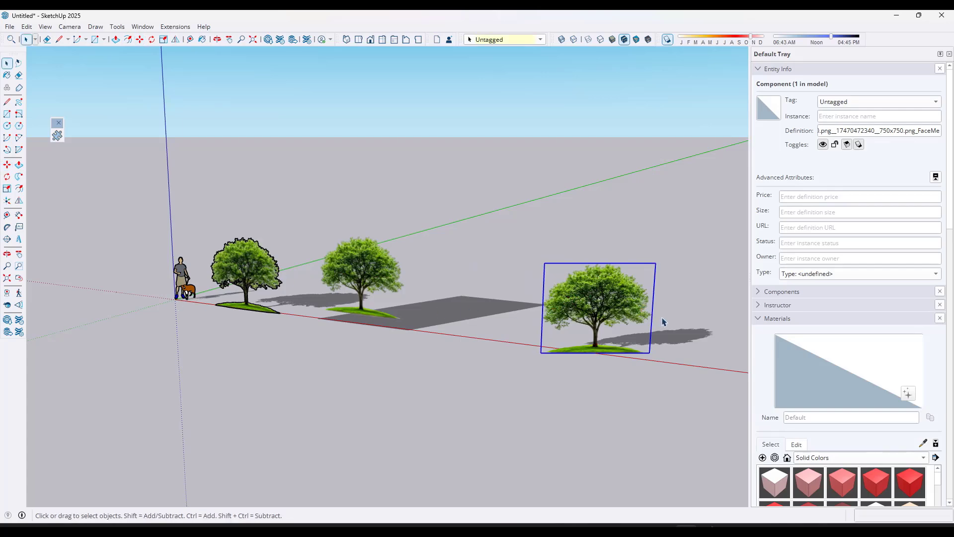
Place three copies of the FaceMe tree on the ground, spread out behind and beside it
scroll(664, 322, "up", 5)
middle_click_drag(648, 303, 547, 298)
scroll(566, 348, "down", 6)
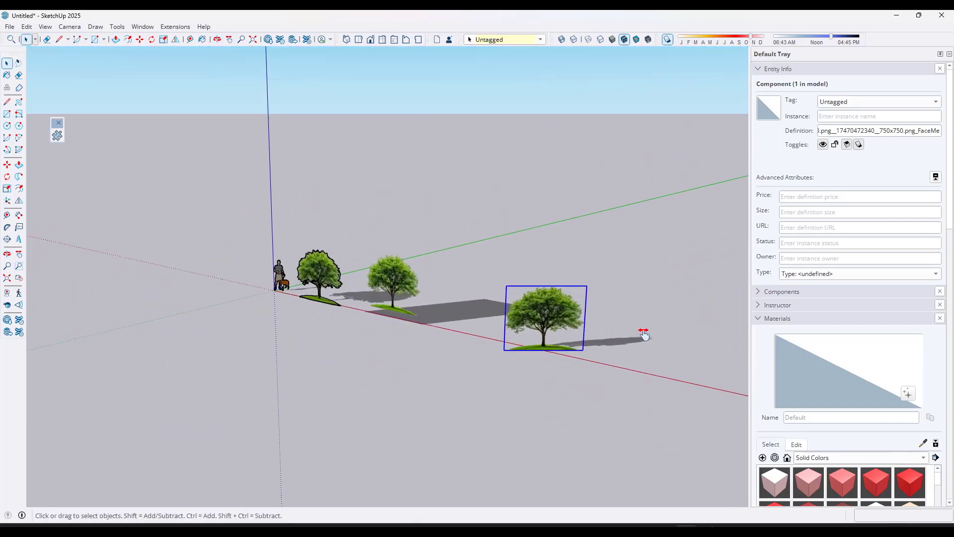
middle_click_drag(644, 334, 557, 295, "shift")
key("m")
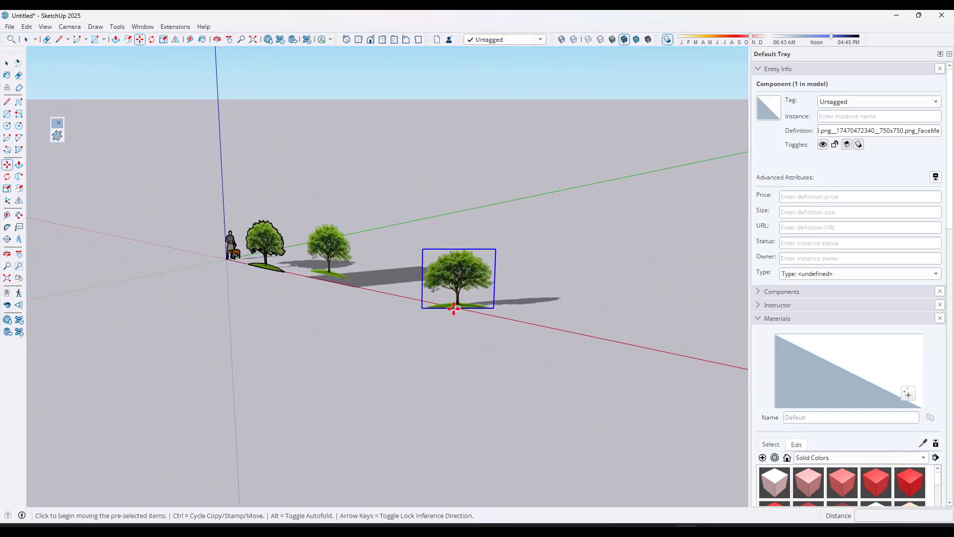
left_click(454, 309)
key("ctrl")
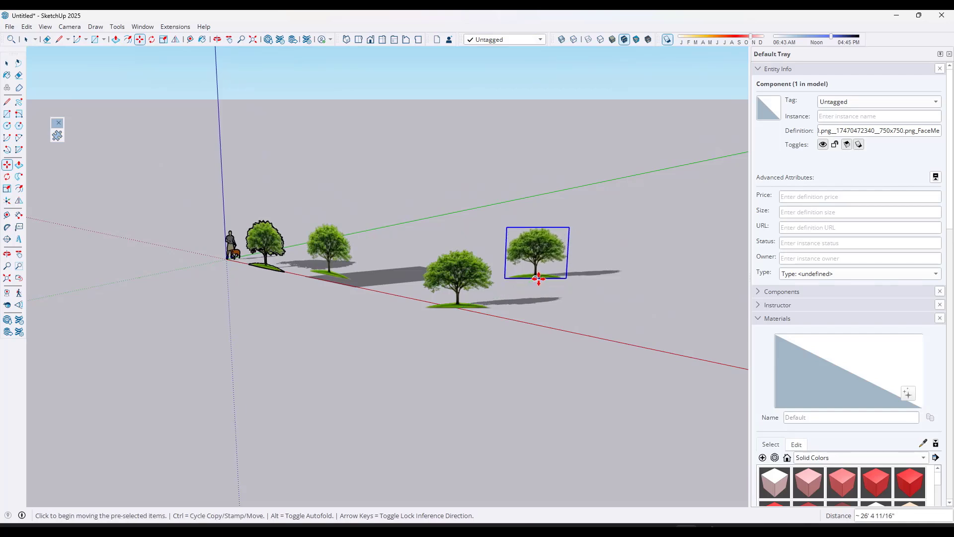
left_click(539, 278)
left_click(636, 277)
left_click(635, 276)
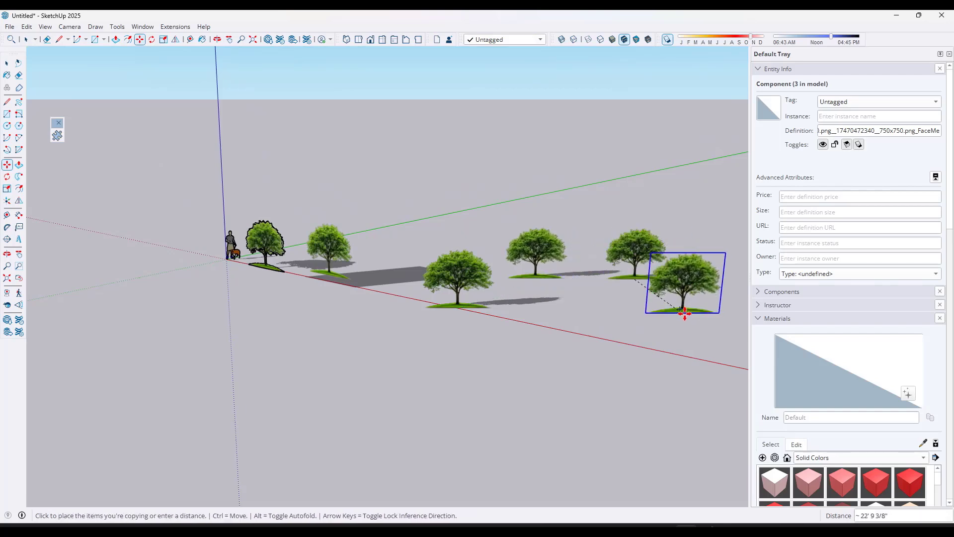
left_click(685, 314)
Examine from several angles how the FaceMe trees turn toward the camera
middle_click_drag(616, 286, 641, 262)
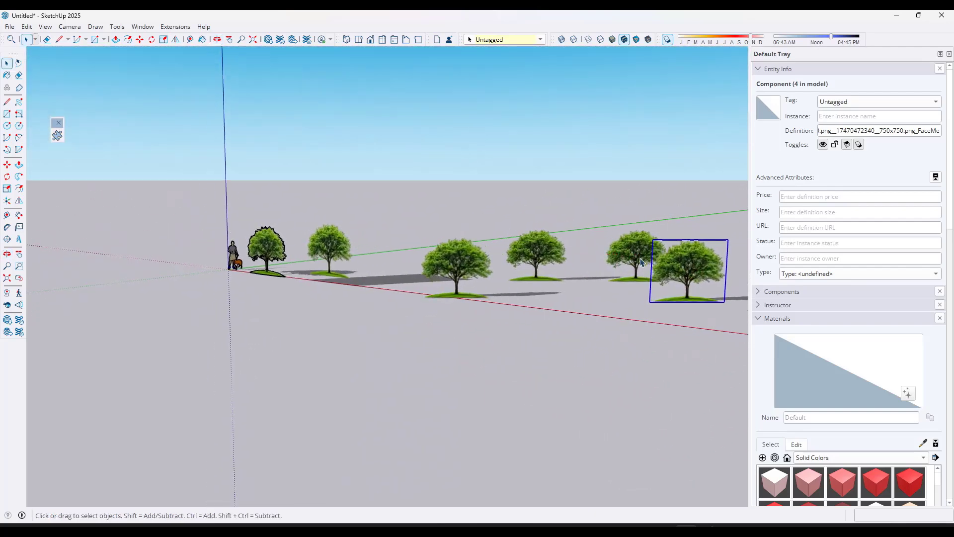
scroll(622, 289, "up", 8)
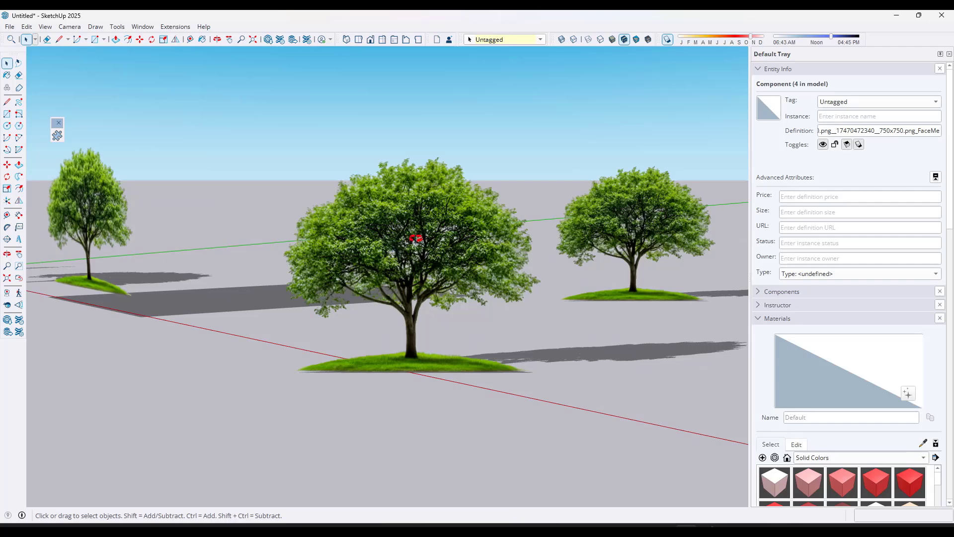
middle_click_drag(415, 239, 487, 241)
scroll(487, 241, "down", 4)
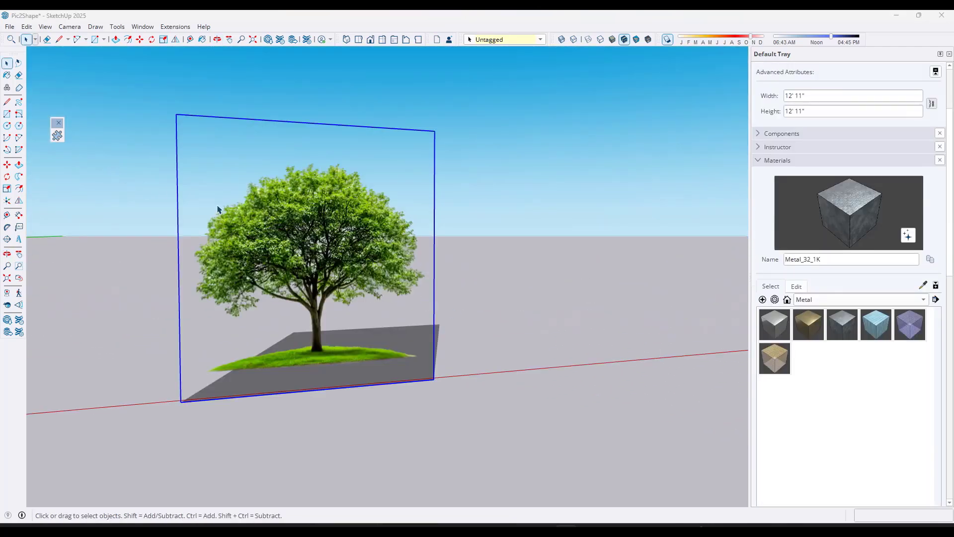
Run Pic2Shape on the selected tree image, preview only its contours, and generate monochrome edges and faces without texturing
left_click(57, 135)
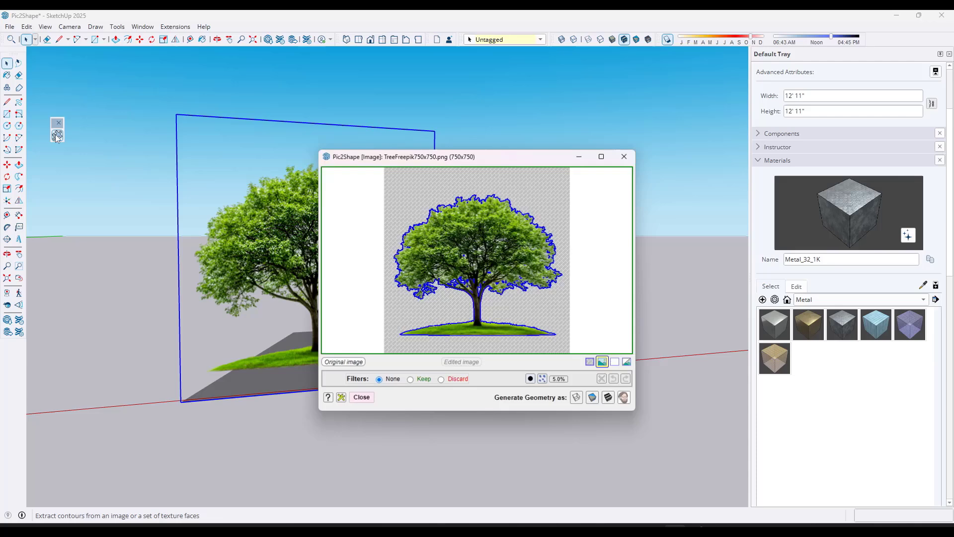
left_click_drag(471, 157, 599, 112)
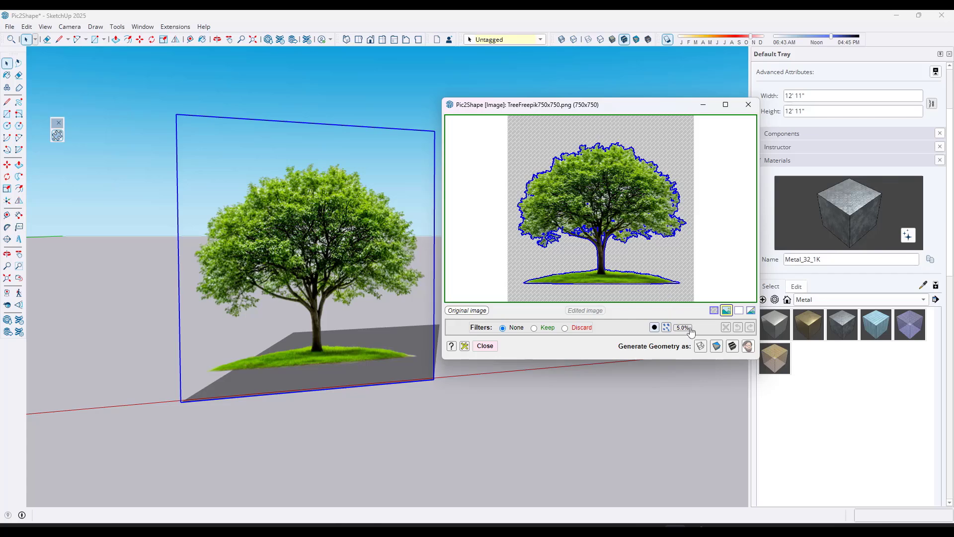
left_click(739, 311)
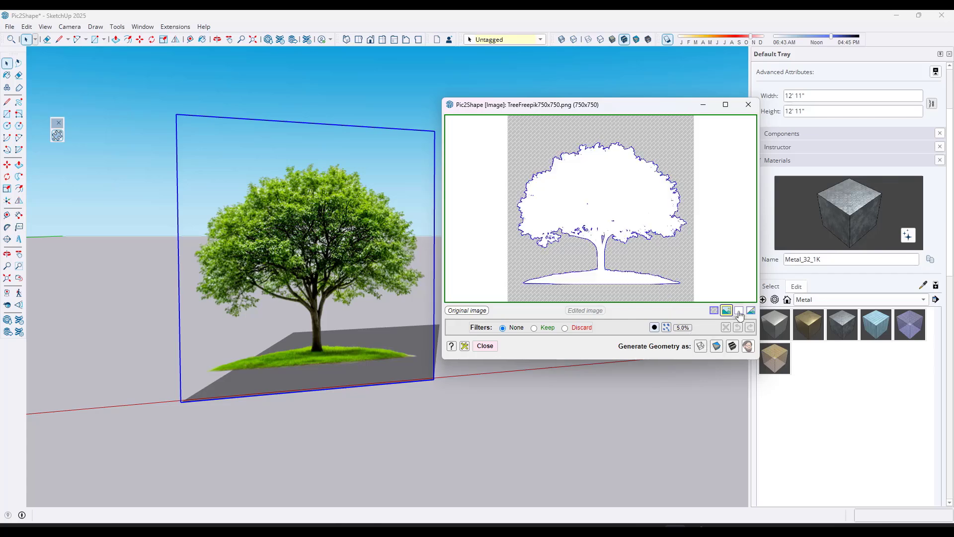
left_click(716, 346)
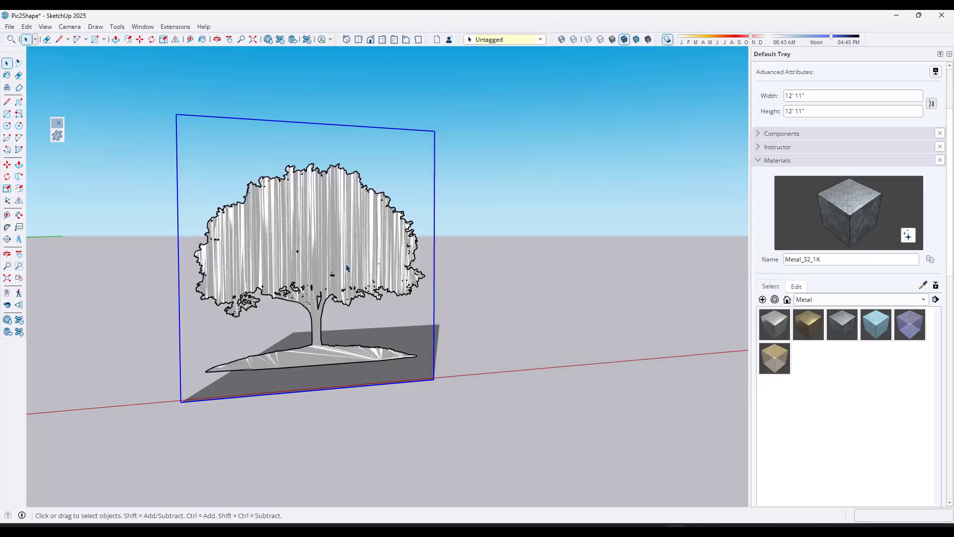
Move the generated monochrome tree off the source image into the empty space beside it
scroll(347, 266, "down", 1)
left_click(337, 260)
key("m")
left_click(338, 259)
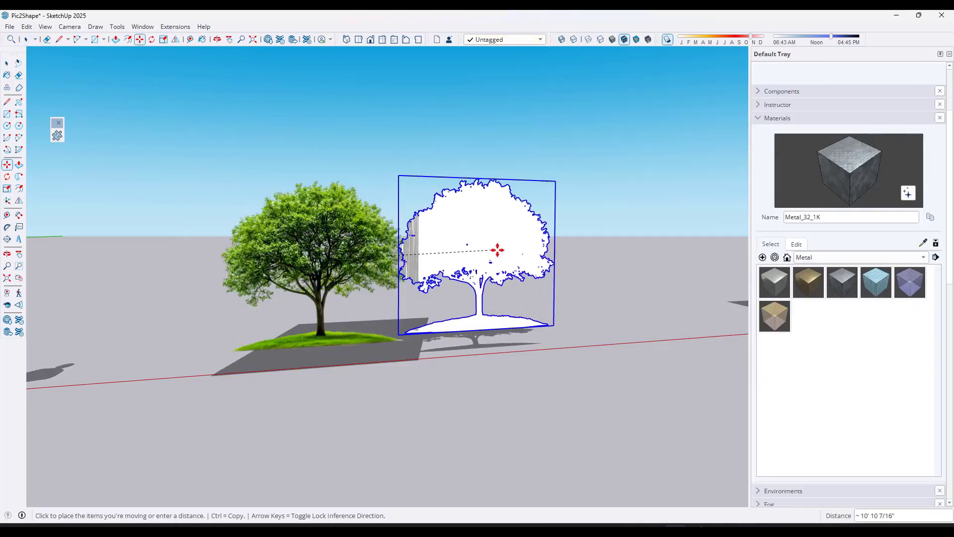
left_click(561, 248)
Examine the outline, small interior holes and shadow of the monochrome tree up close
mouse_move(643, 249)
middle_mouse_down()
mouse_move(329, 254)
mouse_move(654, 275)
mouse_move(658, 252)
middle_mouse_up()
scroll(658, 252, "up", 4)
scroll(517, 240, "up", 1)
middle_click_drag(517, 241, 426, 249)
scroll(394, 223, "up", 5)
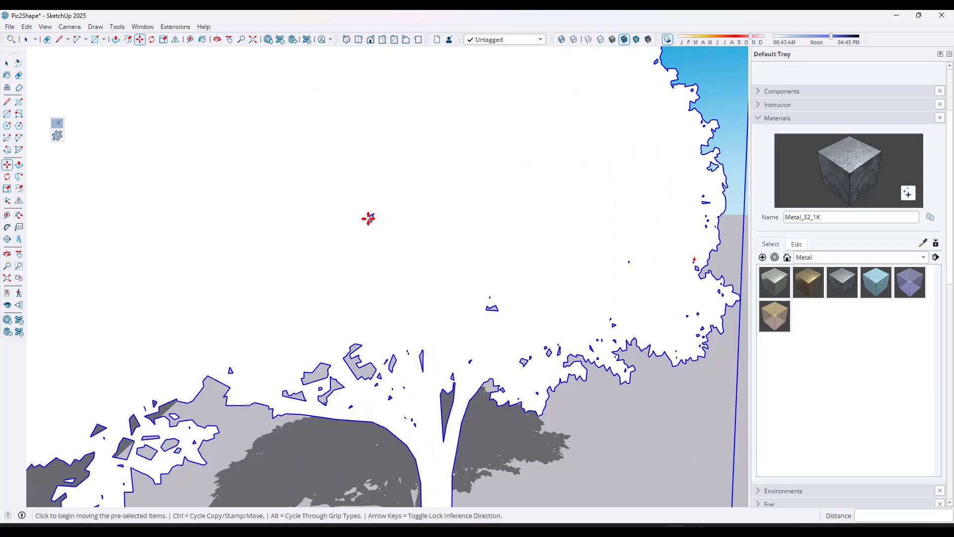
scroll(368, 239, "down", 4)
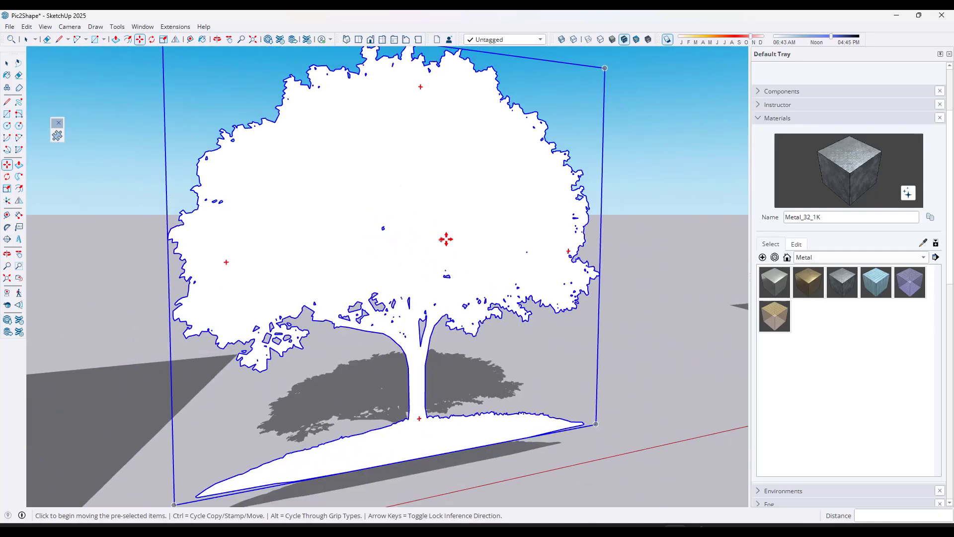
scroll(463, 244, "down", 2)
mouse_move(482, 247)
middle_mouse_down()
mouse_move(493, 252)
mouse_move(483, 258)
middle_mouse_up()
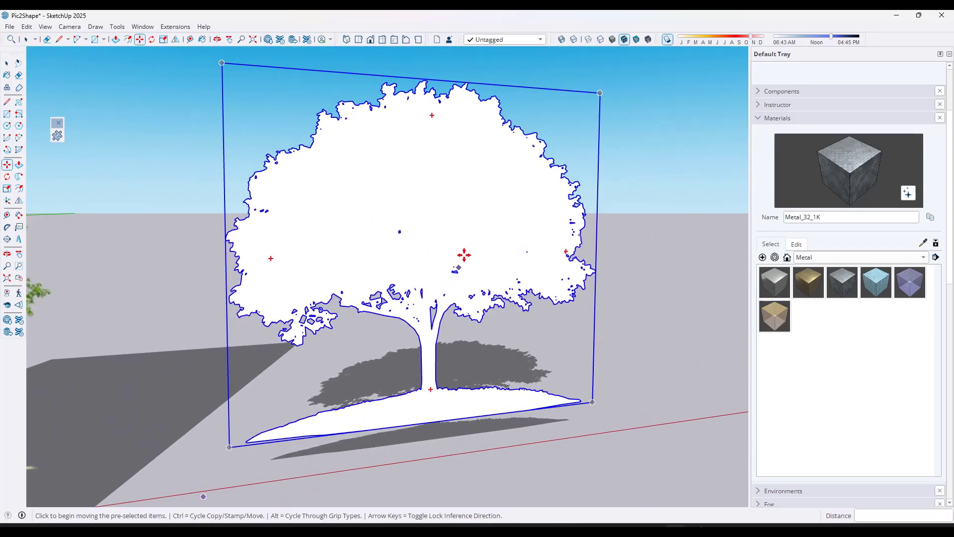
Move the monochrome tree about 25' 10" along the red axis, to the image's other side beside the crouching person
key("space")
scroll(467, 255, "down", 5)
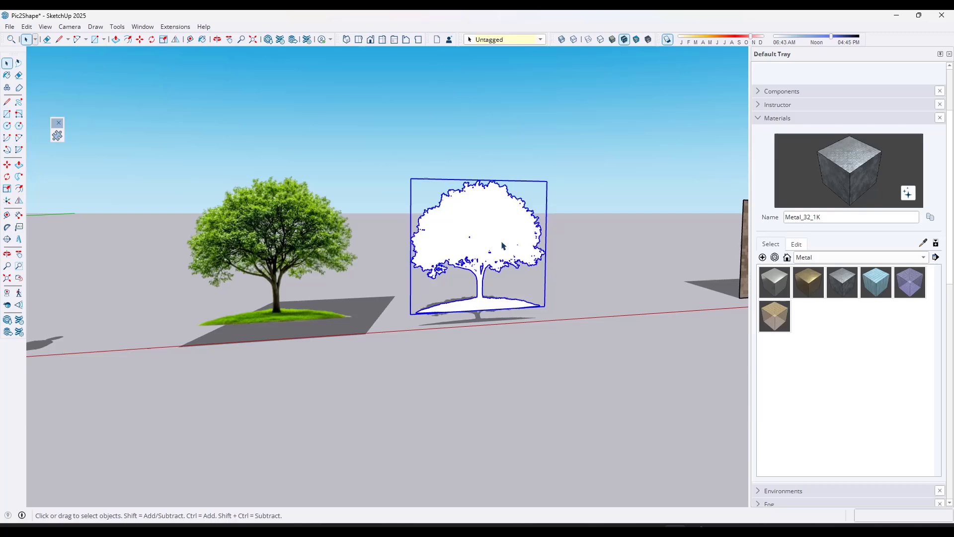
key("m")
left_click(480, 281)
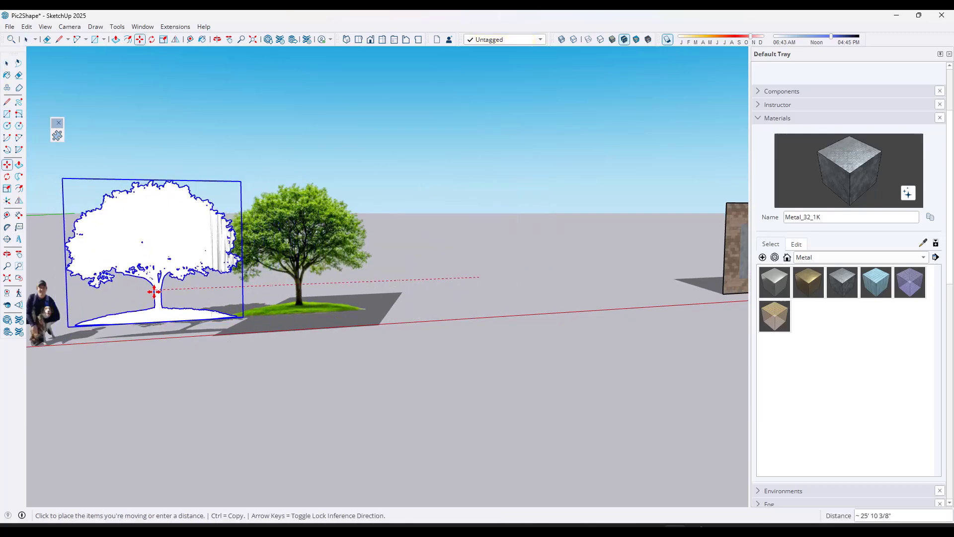
left_click(155, 291)
Move the tree image about 4' 8" along the red axis, away from the monochrome tree
key("space")
left_click(303, 242)
left_click_drag(304, 244, 372, 236)
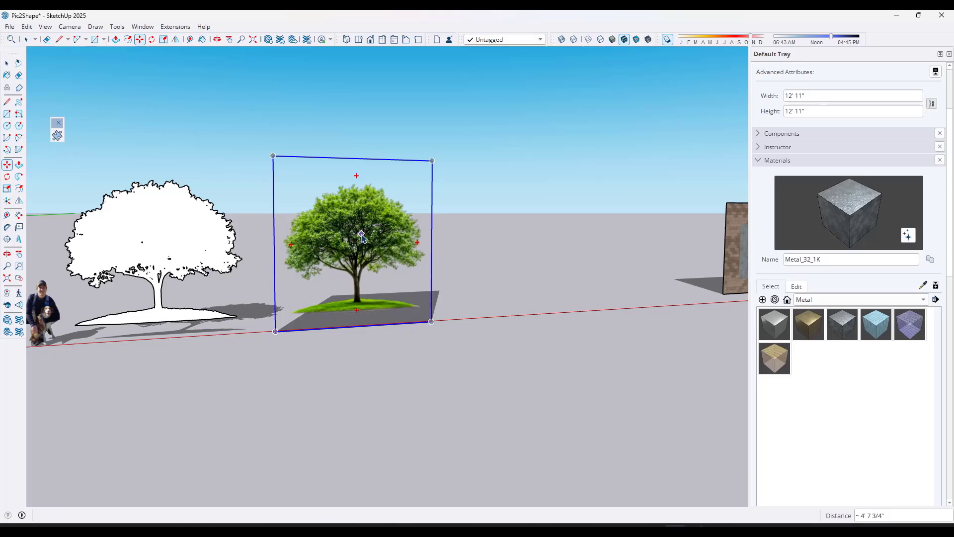
Toggle both Pic2Shape contour options so tiny contours are discarded, and generate monochrome geometry from the tree image
left_click(57, 135)
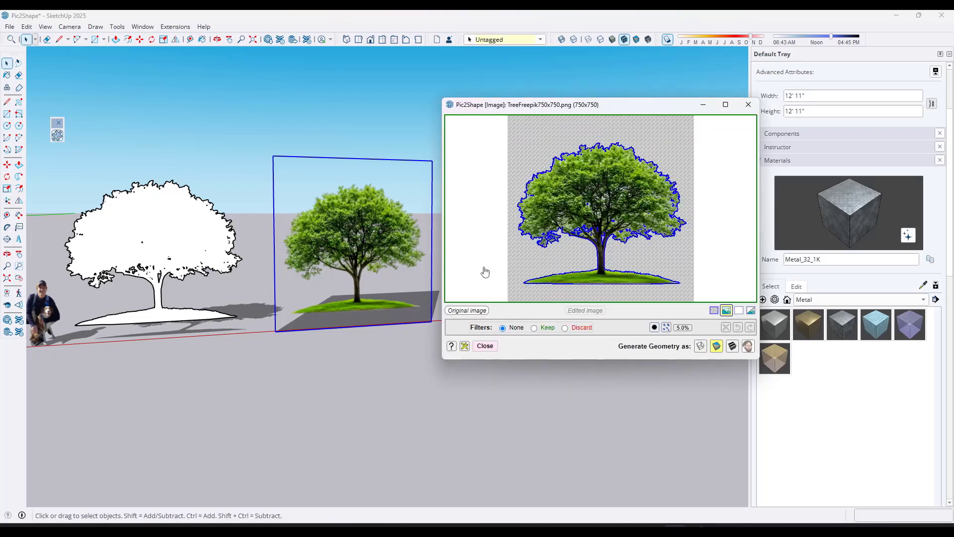
left_click(654, 329)
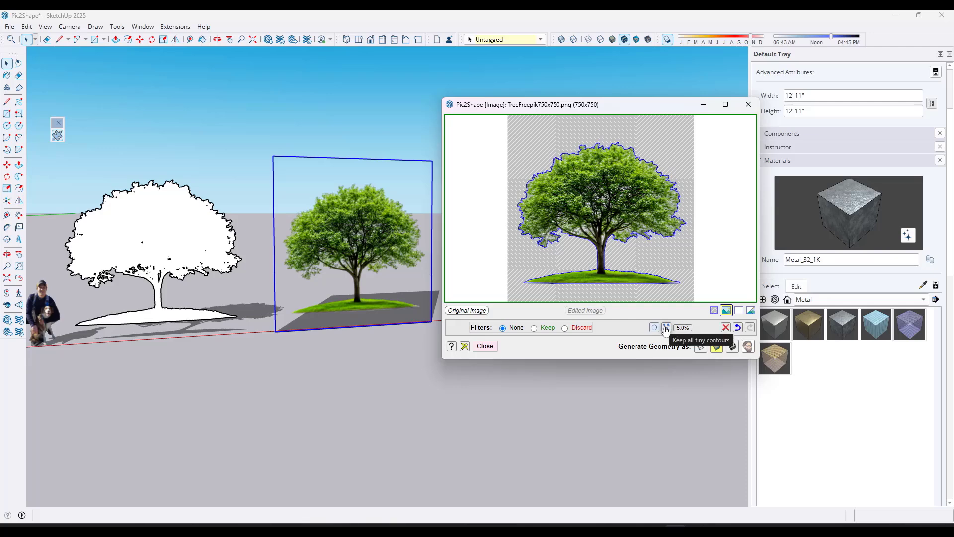
left_click(666, 328)
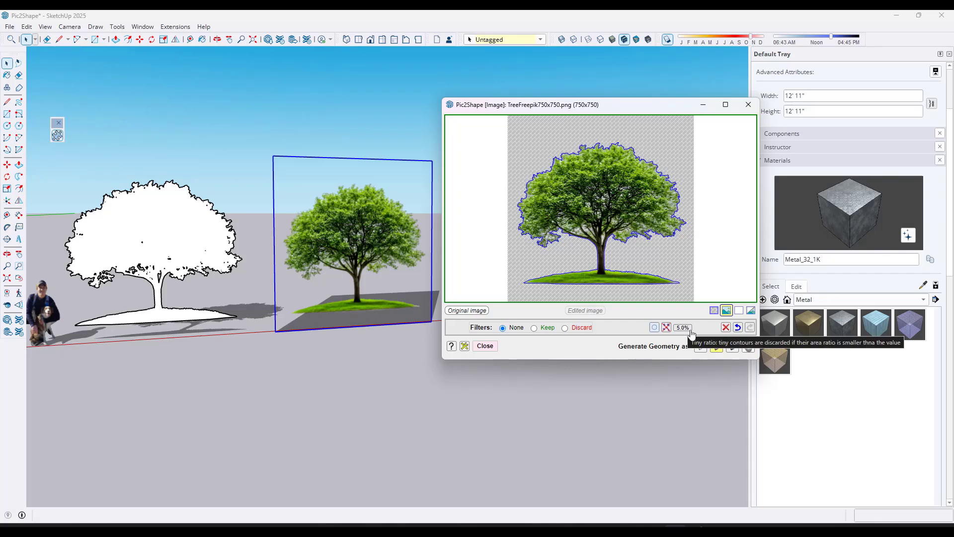
left_click(716, 348)
Move the generated monochrome tree about 14' along the red axis off the source image, and inspect its outline
scroll(328, 259, "down", 3)
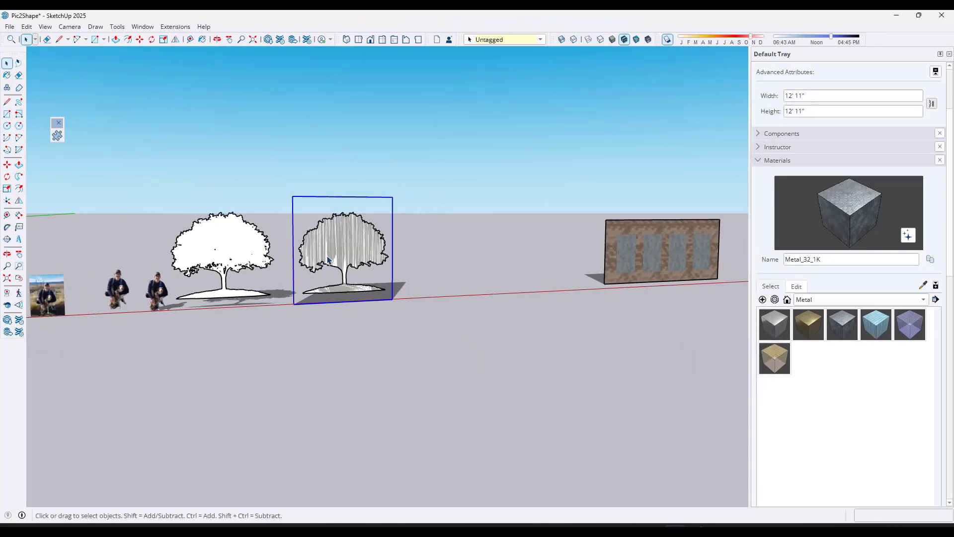
key("m")
left_click(344, 249)
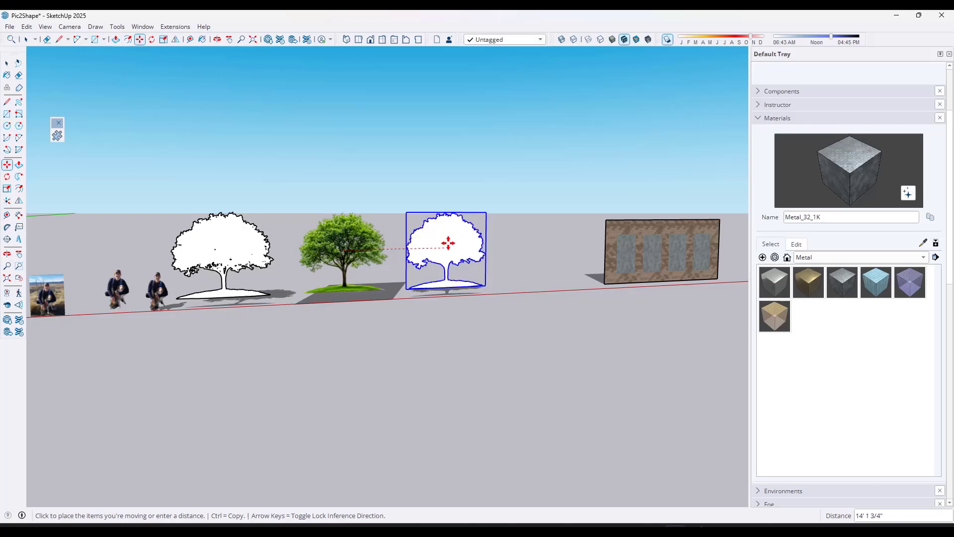
left_click(454, 241)
scroll(457, 239, "up", 5)
middle_click_drag(445, 231, 383, 243)
scroll(446, 251, "down", 2)
middle_click_drag(528, 258, 707, 264)
key("m")
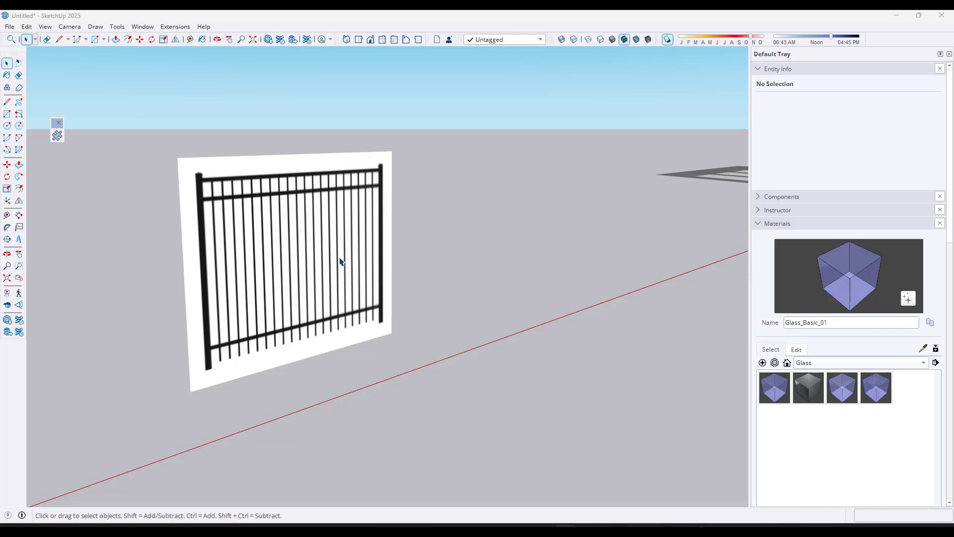
Open the metal fence image in Pic2Shape, keeping the dialog clear of the image in the model
middle_click_drag(346, 258, 292, 249)
left_click(293, 250)
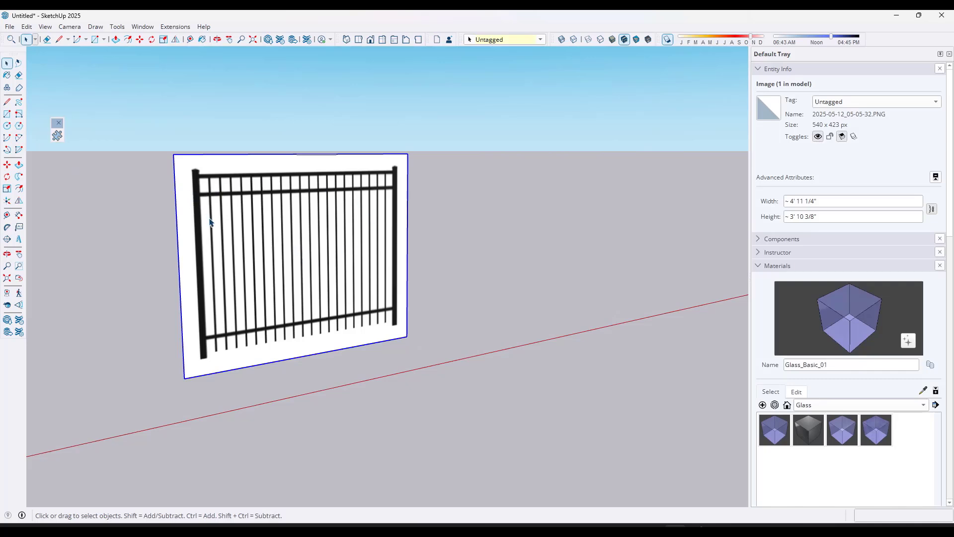
left_click(57, 136)
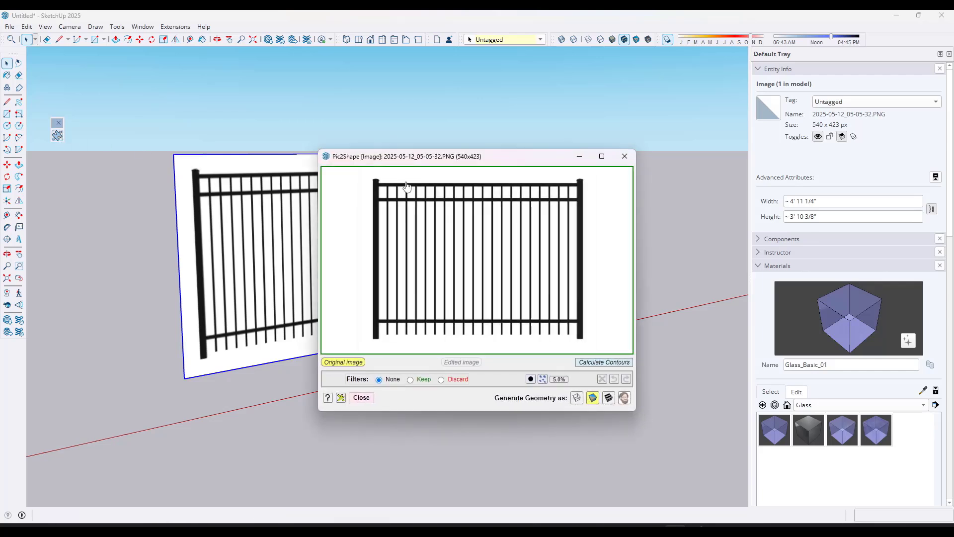
left_click_drag(462, 156, 609, 119)
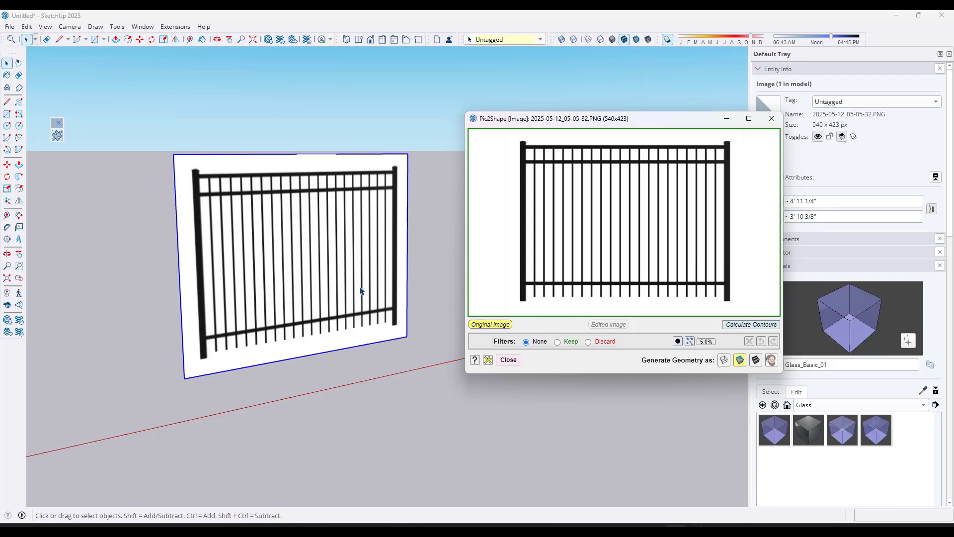
Discard the fence image's white background with a 2% color filter and generate textured geometry
left_click(588, 342)
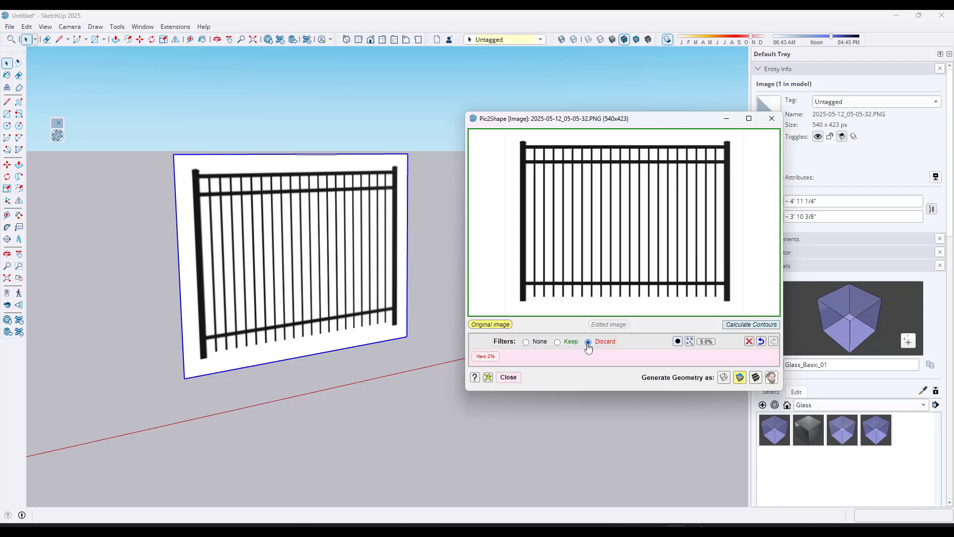
left_click(486, 356)
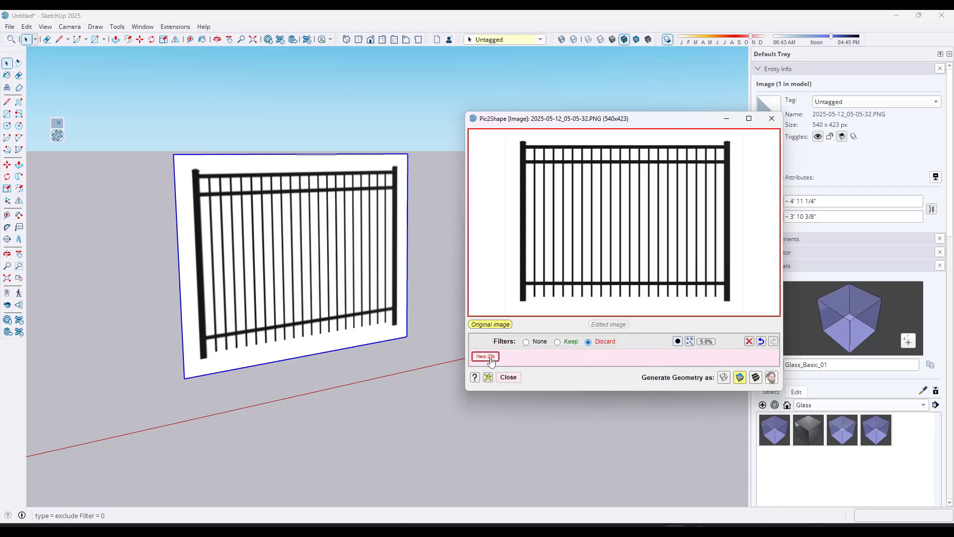
left_click(550, 246)
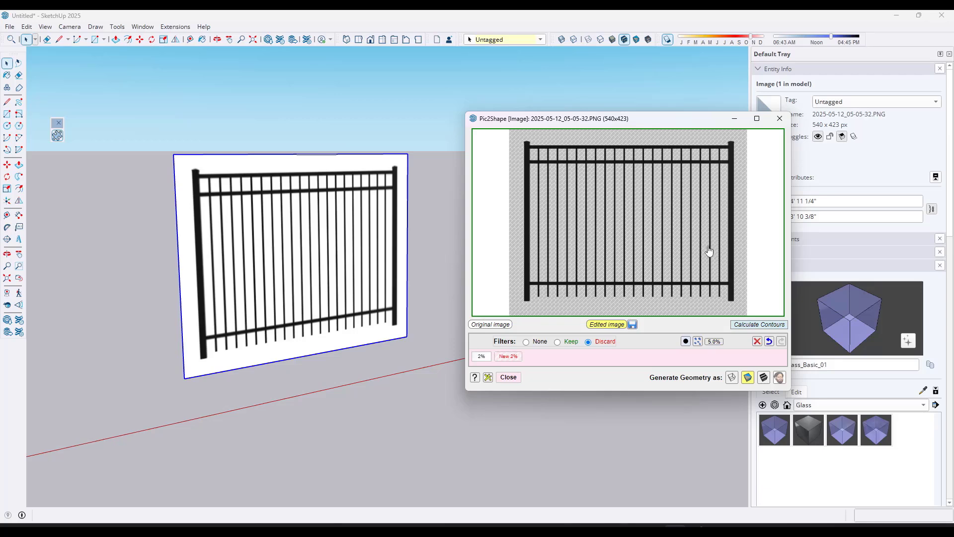
left_click(764, 380)
Move the fence image off the generated fence panel into the empty space beside it
scroll(307, 259, "down", 3)
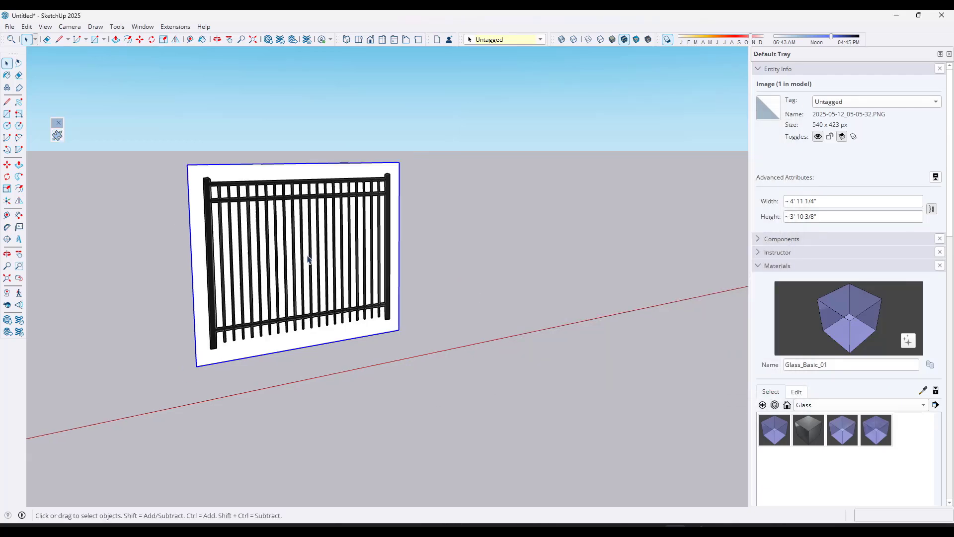
key("m")
left_click(313, 251)
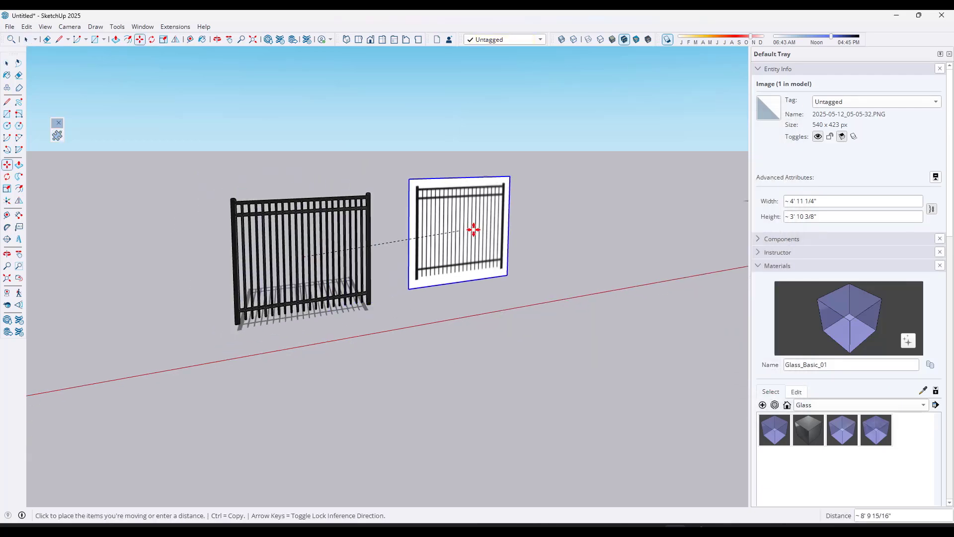
left_click(507, 234)
Lower the generated fence panel about 4" so that its posts rest on the ground
key("space")
left_click(369, 258)
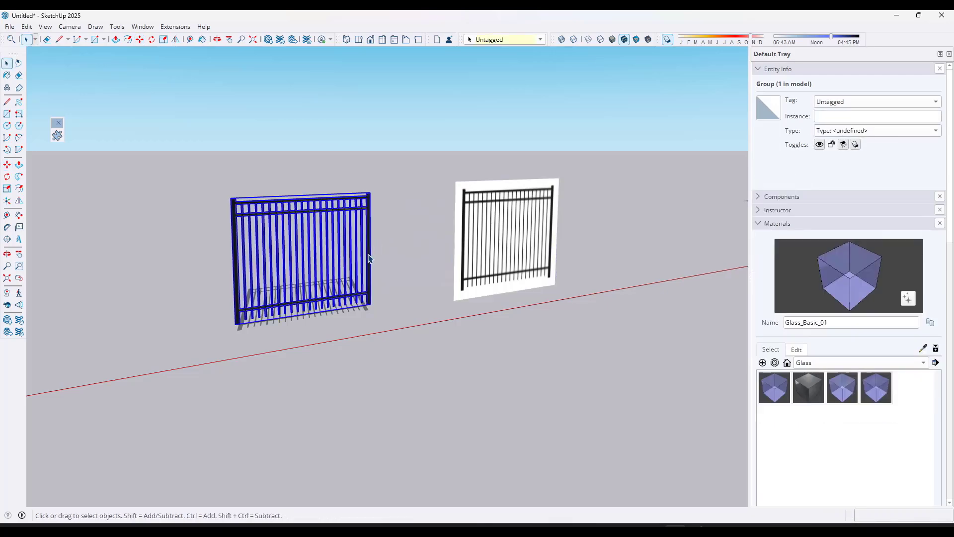
key("m")
left_click(361, 250)
scroll(377, 248, "up", 5)
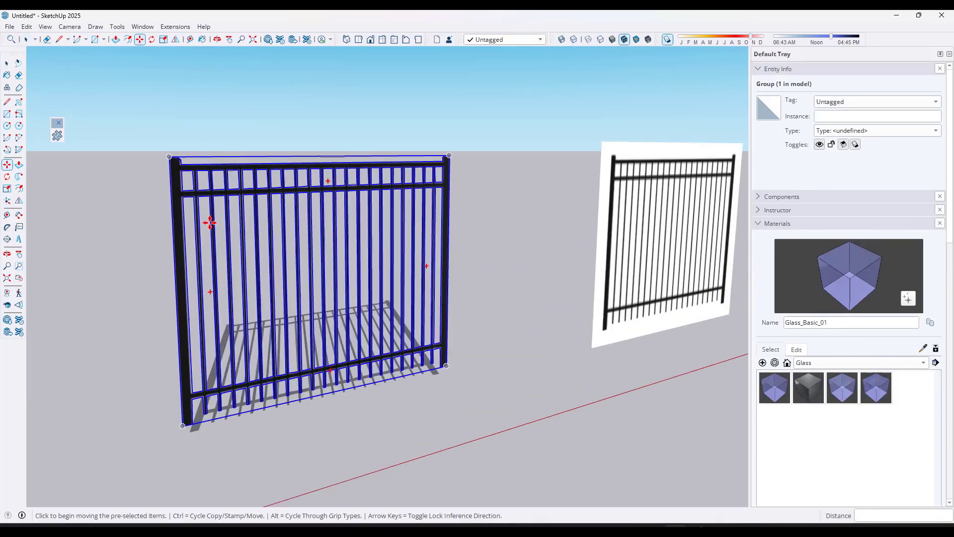
middle_click_drag(208, 219, 432, 221)
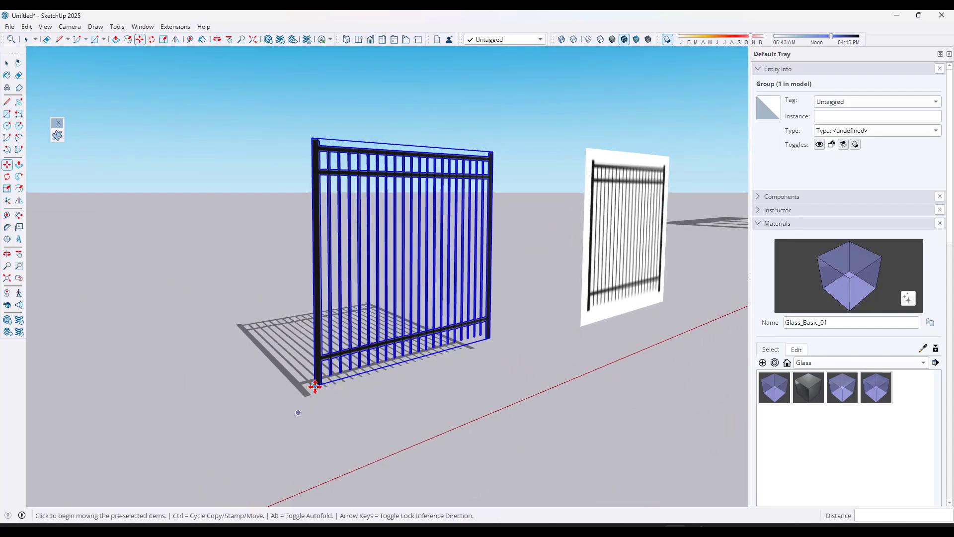
left_click(321, 384)
scroll(345, 401, "down", 4)
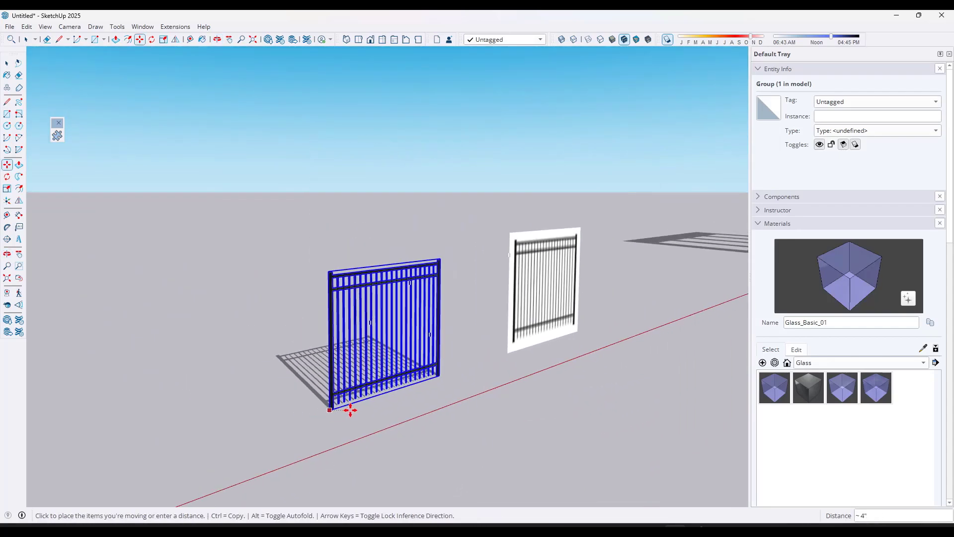
left_click(345, 408)
scroll(409, 375, "up", 3)
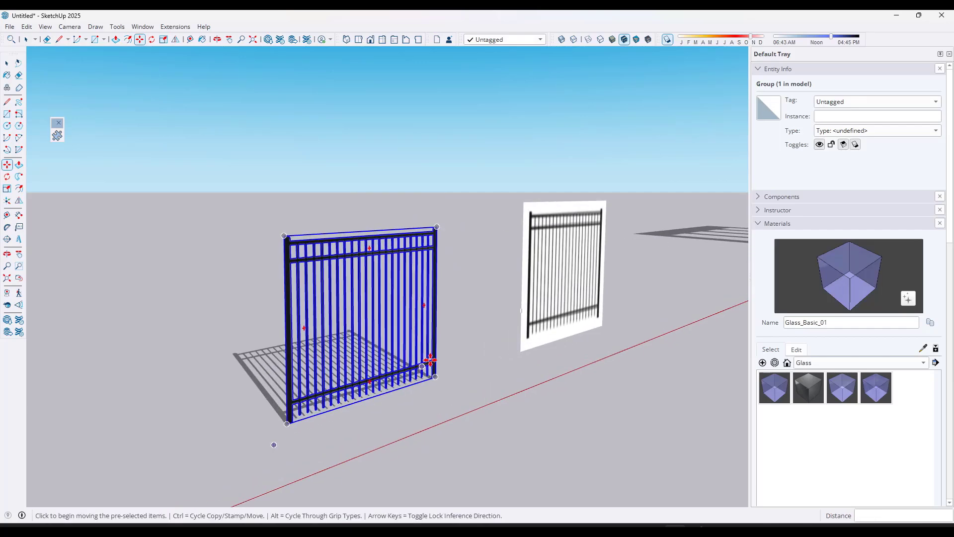
Delete the source fence image from the model
middle_click_drag(430, 360, 355, 348)
scroll(456, 329, "down", 4)
key("space")
left_click(543, 310)
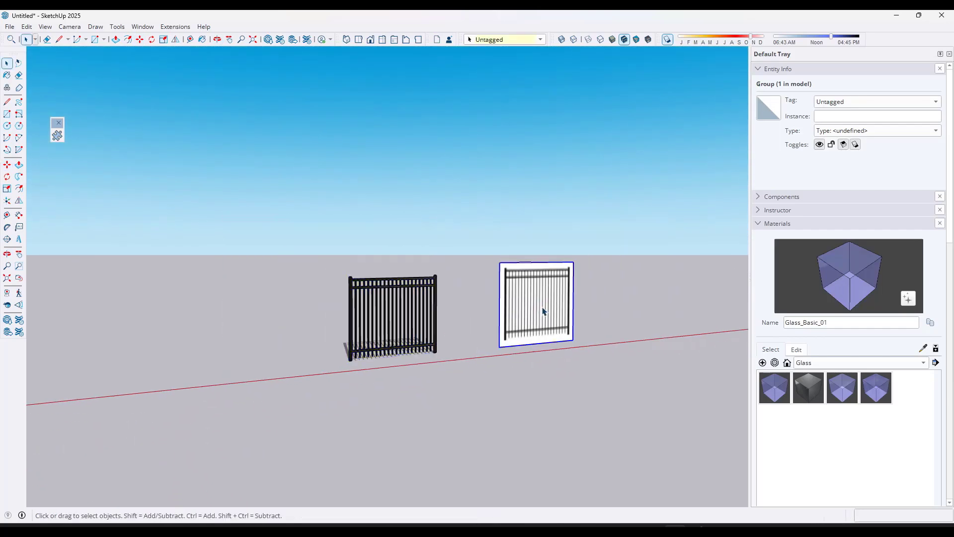
key("Delete")
Copy the fence panel about 4' 2 13/16" along the red axis, aligning the copy with the original's end post
scroll(380, 349, "up", 2)
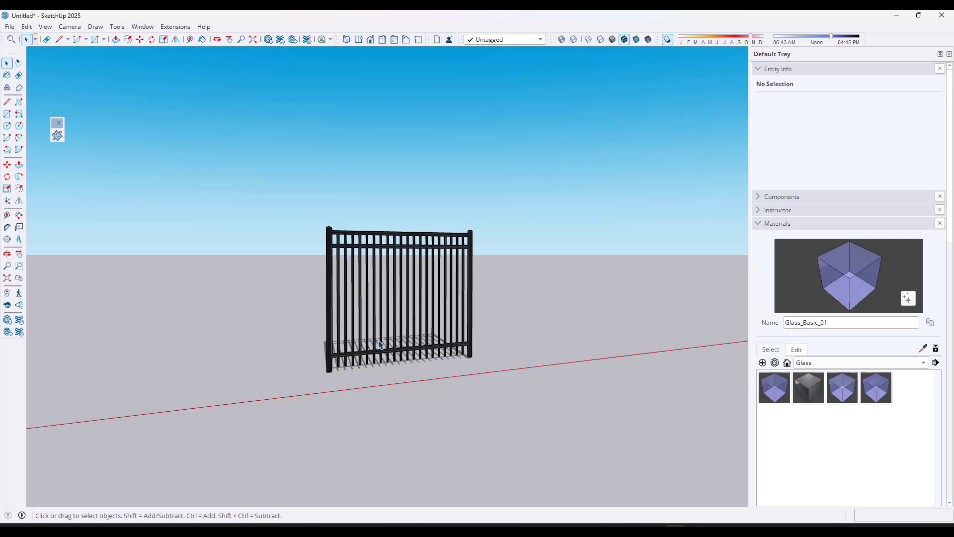
left_click(379, 344)
key("m")
scroll(324, 373, "up", 3)
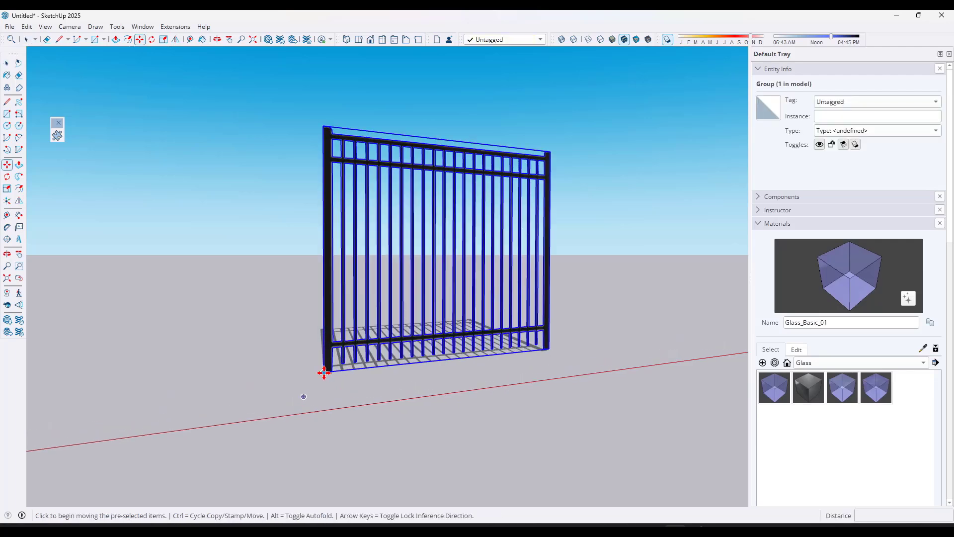
scroll(324, 373, "up", 2)
left_click(324, 372)
key("ctrl")
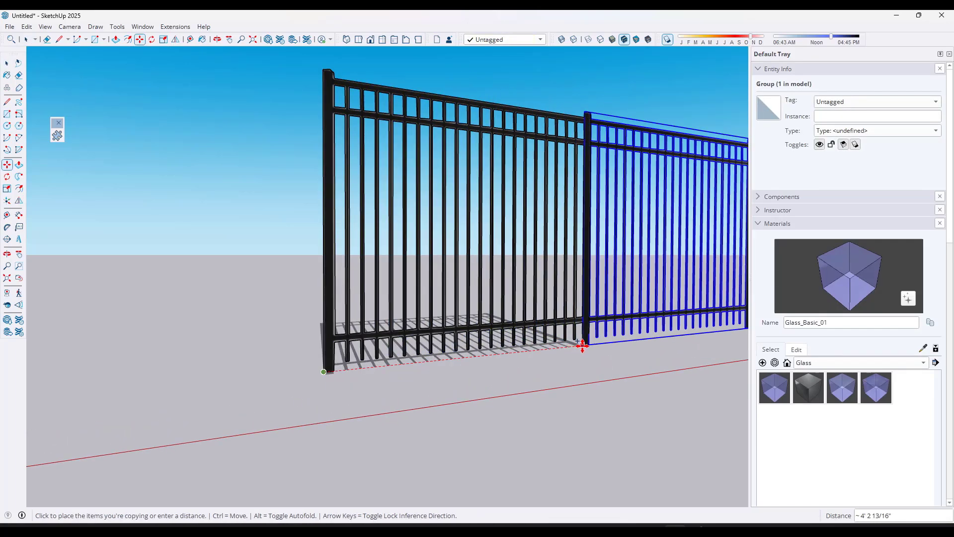
left_click(582, 346)
Multiply the fence panel copy by *5 to form a continuous fence run
scroll(234, 263, "down", 8)
scroll(296, 251, "up", 2)
middle_click_drag(300, 256, 373, 260)
type("*5")
key("Return")
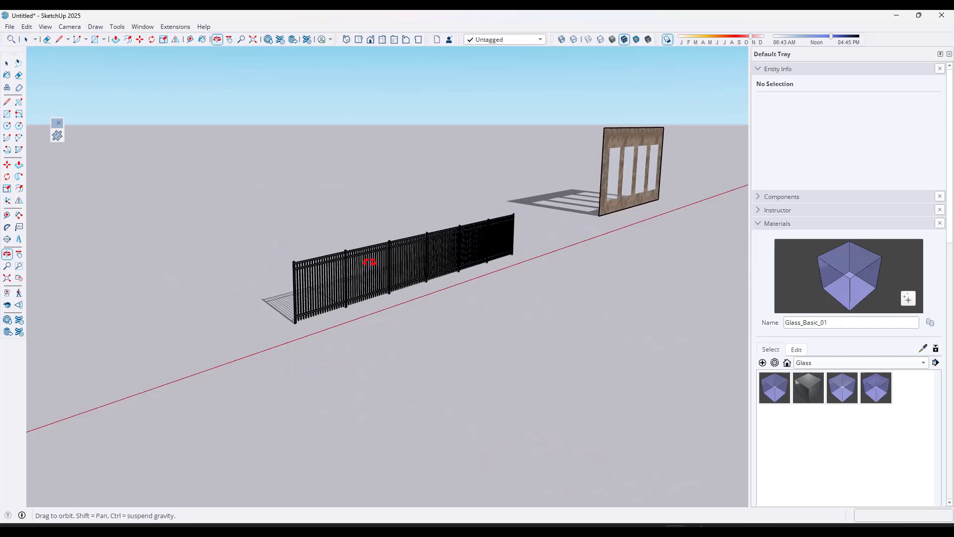
Examine the individual panels, joints and shadow along the fence run
scroll(397, 249, "up", 3)
key("space")
left_click(441, 240)
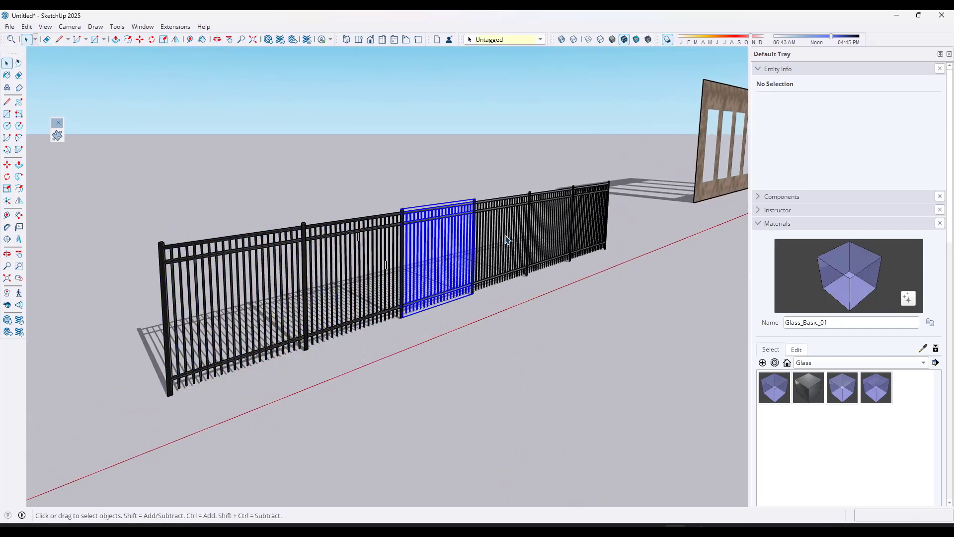
left_click(505, 236)
left_click(561, 219)
left_click(592, 212)
scroll(224, 246, "up", 3)
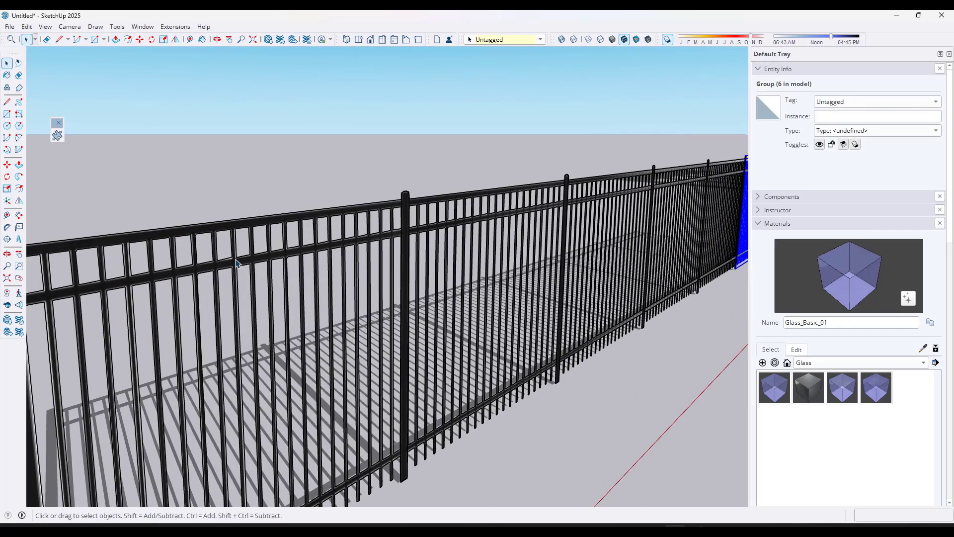
scroll(260, 271, "down", 5)
middle_click_drag(326, 272, 272, 253)
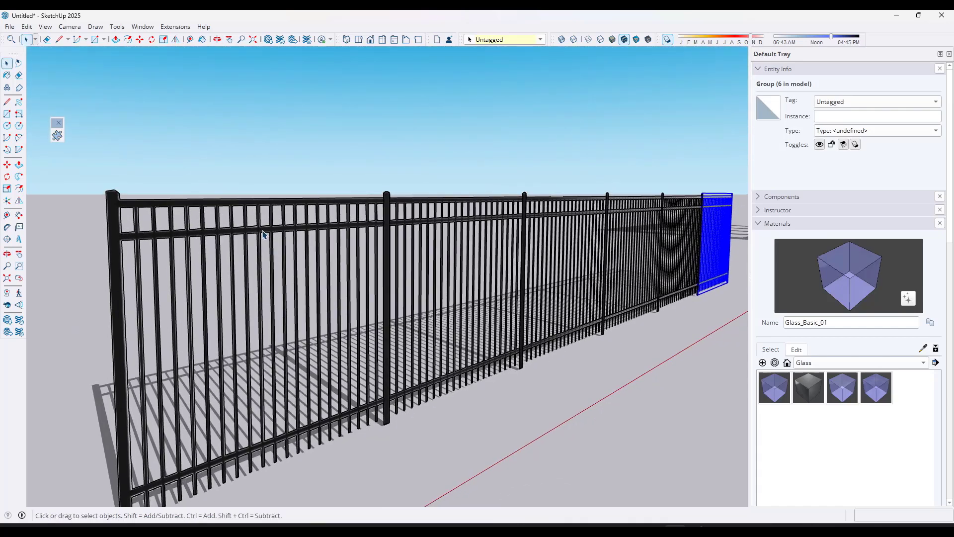
Push/Pull the front face of the first fence panel about 9/16" inside its group, and view the thickened panel
double_click(264, 233)
key("p")
left_click(258, 239)
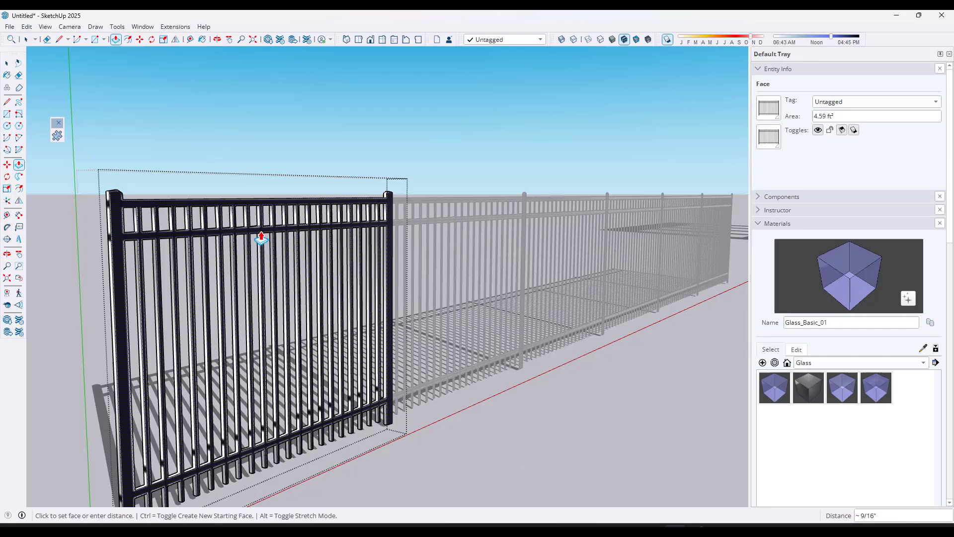
left_click(263, 239)
key("space")
left_click(408, 309)
scroll(298, 306, "down", 2)
middle_click_drag(283, 313, 506, 286)
left_click_drag(506, 287, 307, 281)
key("space")
scroll(308, 281, "up", 5)
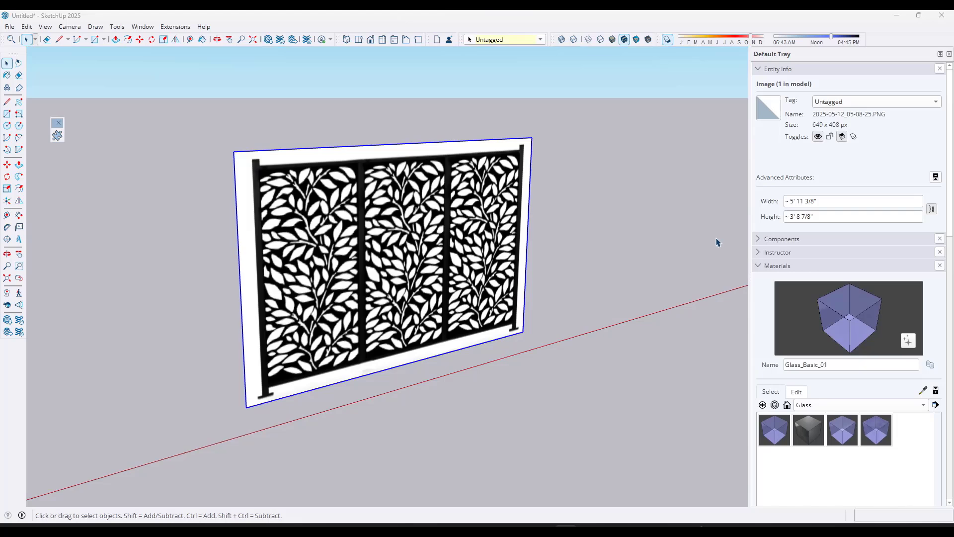
Open the leaf-pattern privacy screen image in Pic2Shape
middle_click_drag(515, 252, 404, 198)
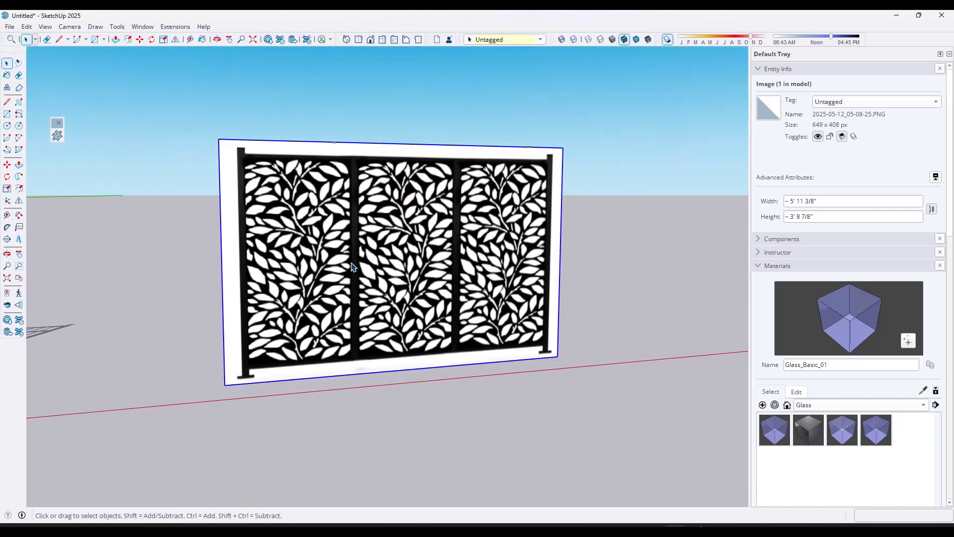
scroll(355, 276, "up", 2)
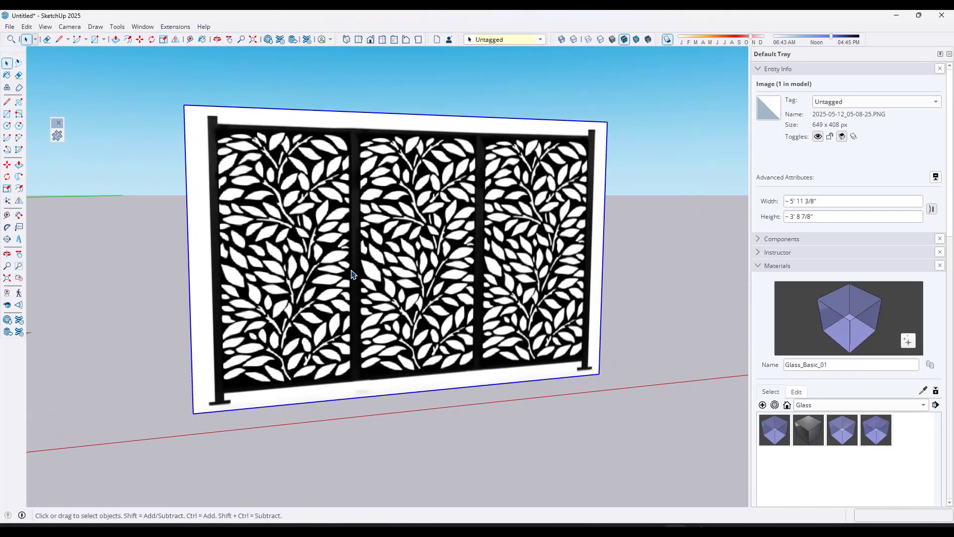
left_click(57, 135)
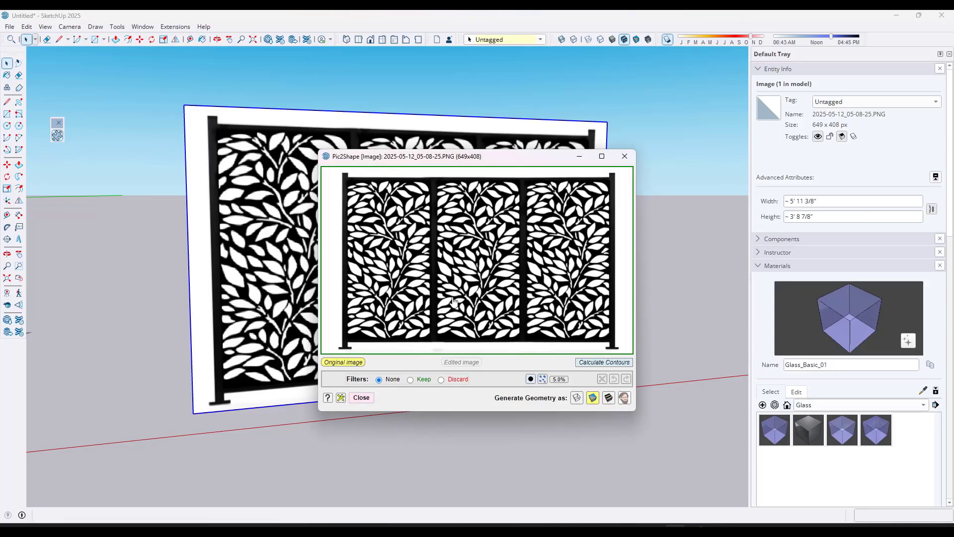
left_click(531, 380)
left_click(531, 382)
Discard the white areas of the leaf-pattern screen image with a 2% color filter and generate textured geometry
left_click(441, 381)
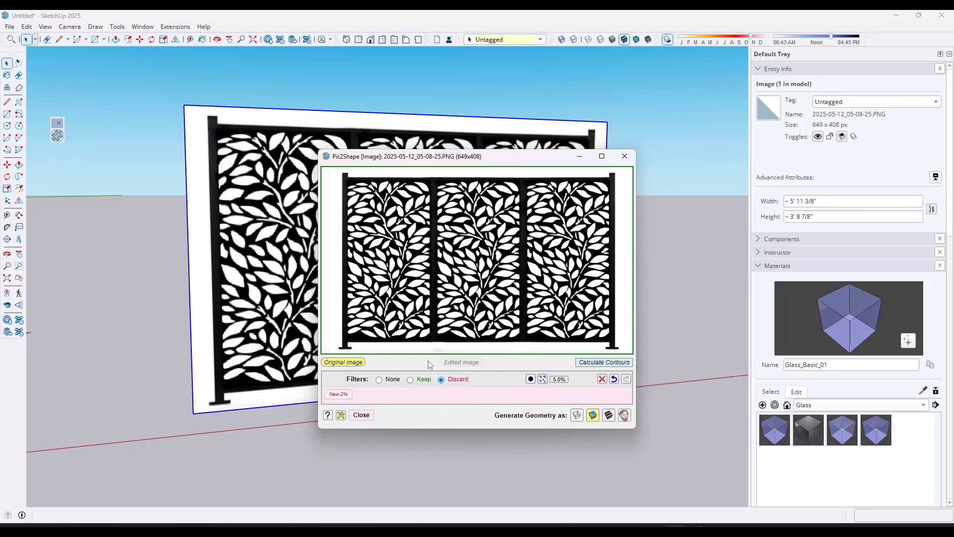
left_click(339, 394)
left_click(389, 273)
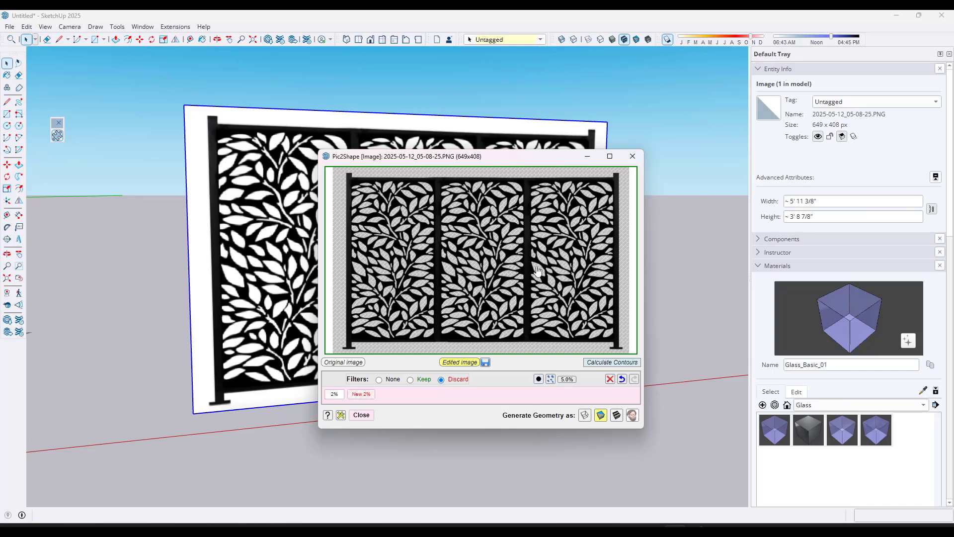
left_click(615, 418)
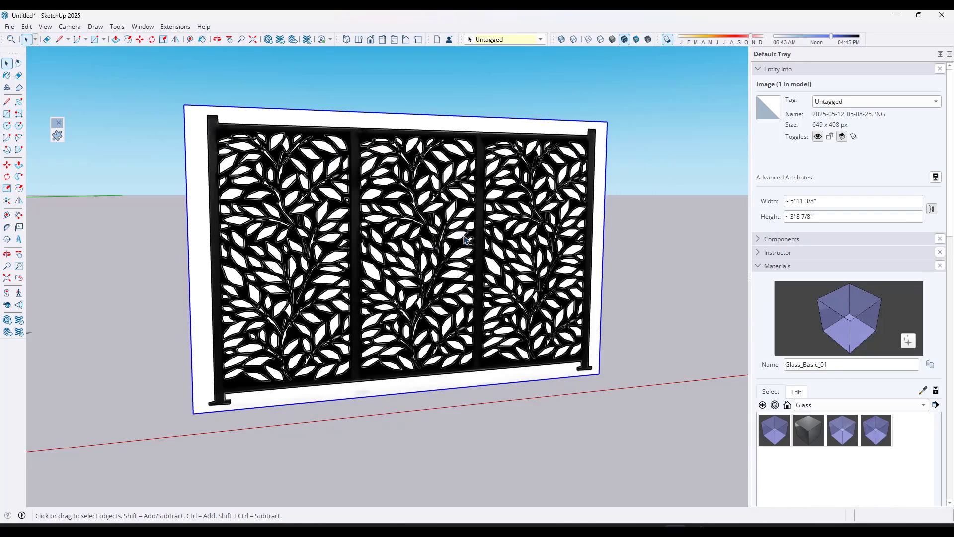
Move the generated leaf-screen group along the red axis so it stands beside its source image
scroll(450, 292, "down", 4)
left_click(450, 291)
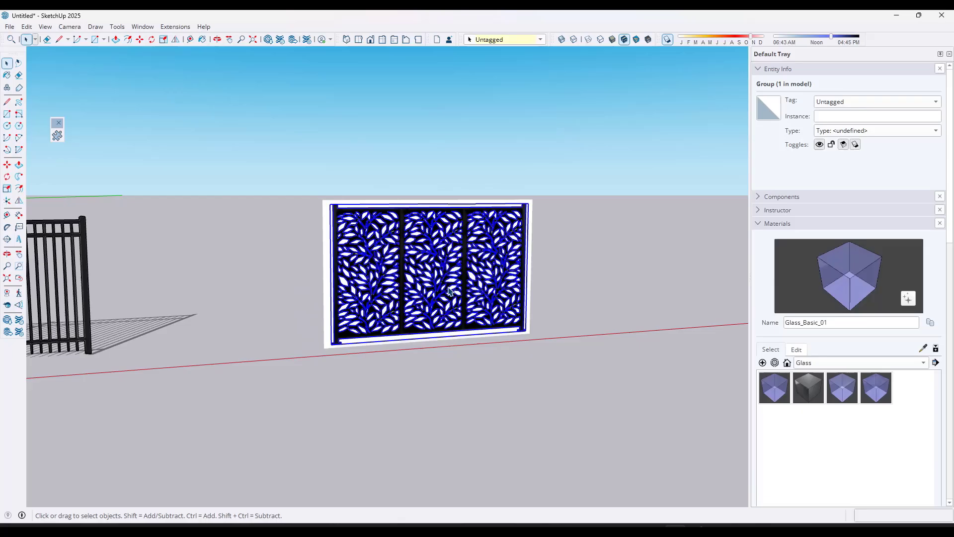
key("m")
left_click(464, 276)
left_click(667, 277)
scroll(674, 268, "up", 5)
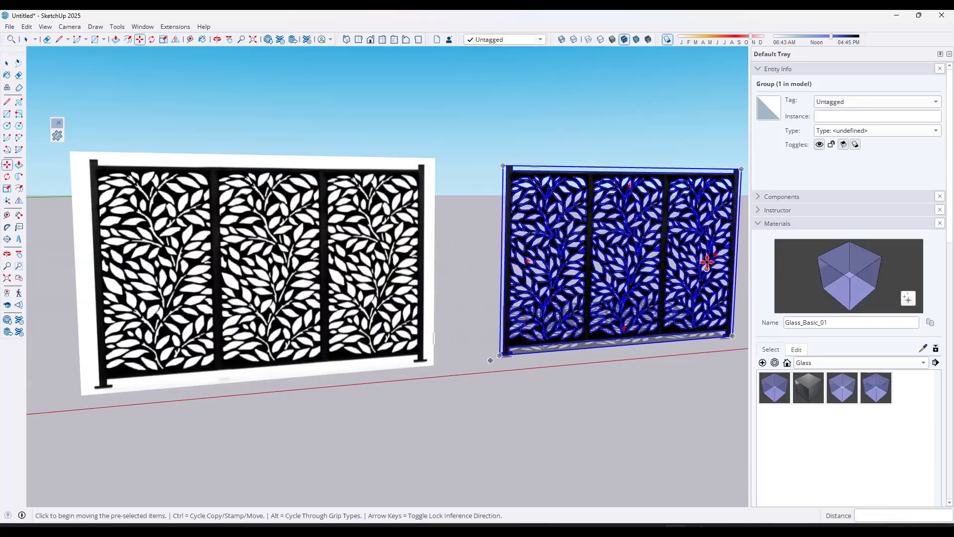
Push/Pull the front face of the leaf screen about 9/16" inside its group
middle_click_drag(677, 260, 730, 288)
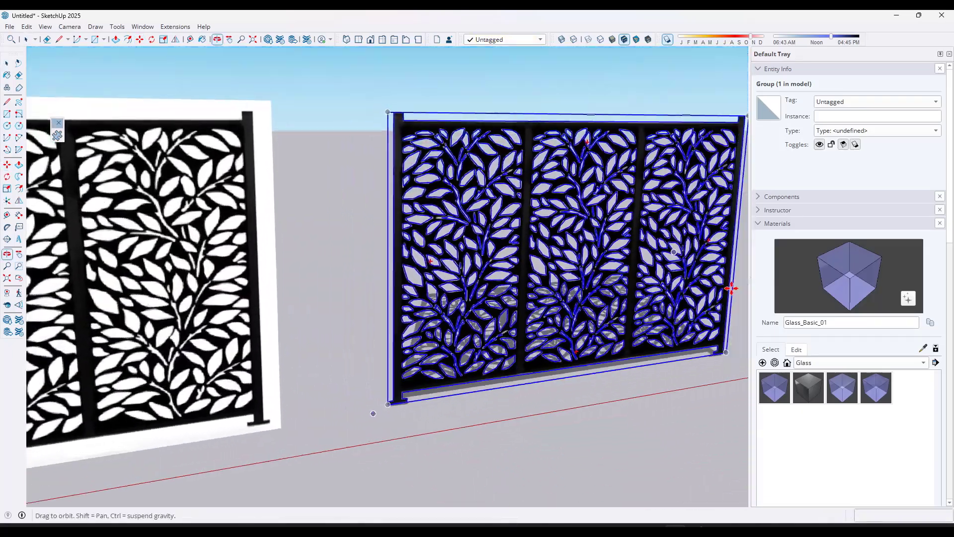
scroll(202, 291, "down", 2)
middle_click_drag(368, 267, 418, 278)
scroll(606, 265, "up", 3)
middle_click_drag(558, 271, 389, 309)
key("space")
double_click(391, 303)
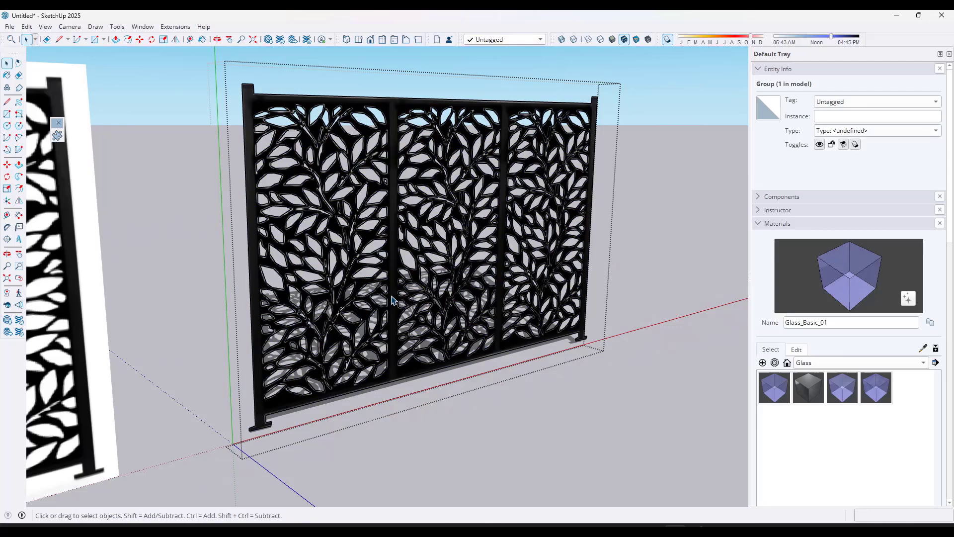
key("p")
left_click(393, 302)
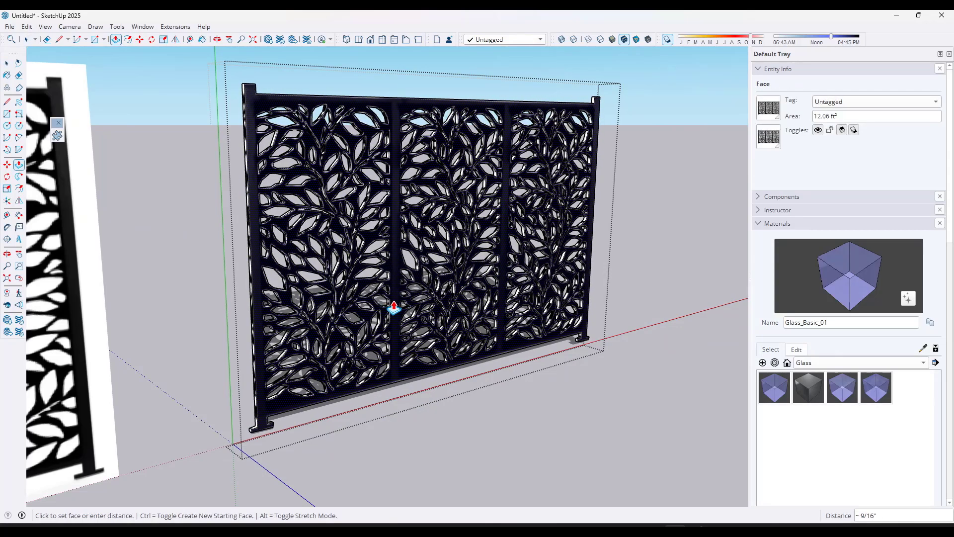
left_click(445, 308)
key("space")
Paint all geometry inside the leaf-screen group with the solid color M09_Shadow_Night, and view the result
scroll(337, 258, "up", 3)
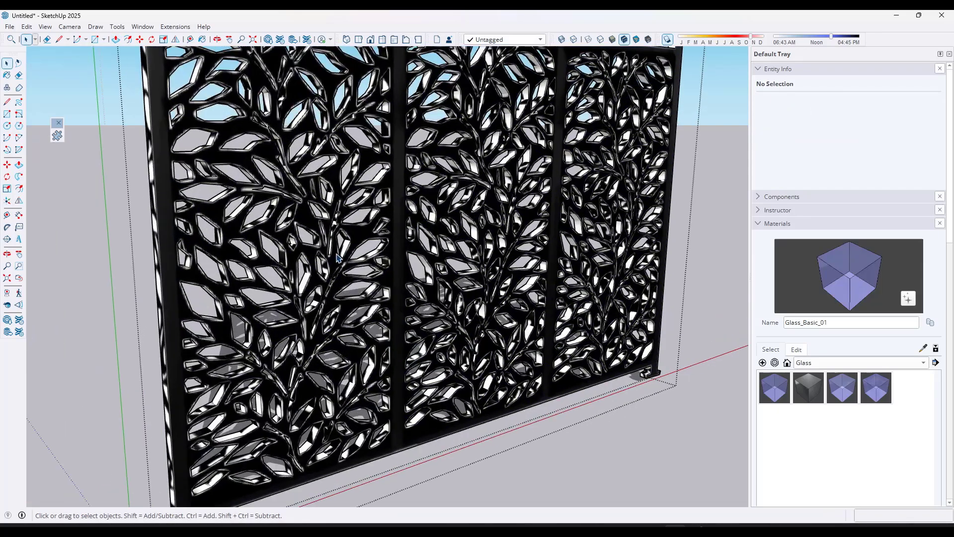
scroll(373, 256, "down", 3)
middle_click_drag(377, 264, 407, 248)
key("ctrl+a")
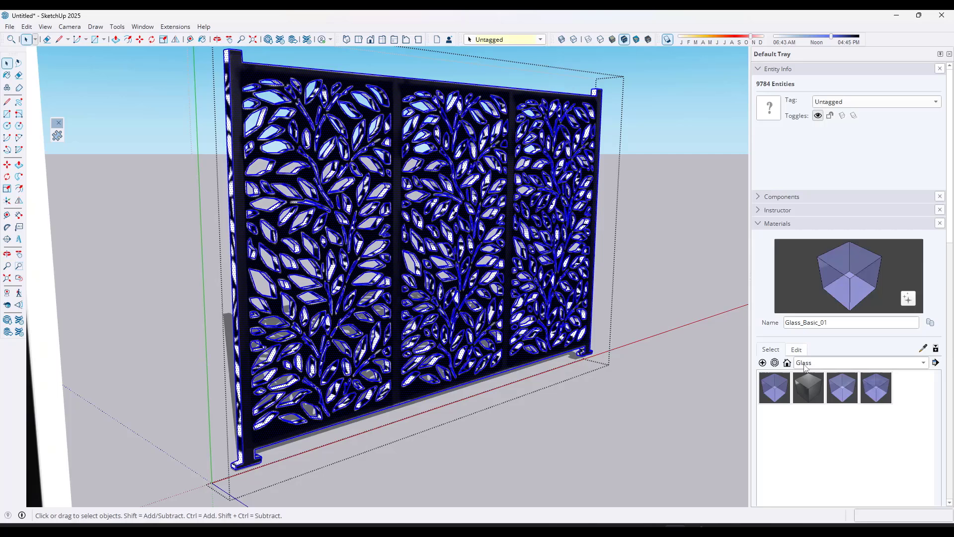
left_click(807, 363)
left_click(831, 427)
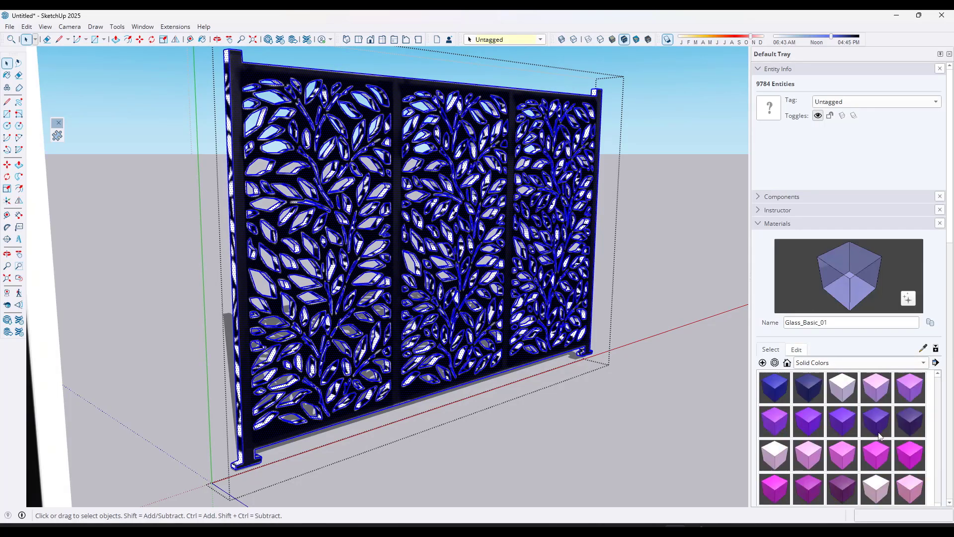
left_click(780, 416)
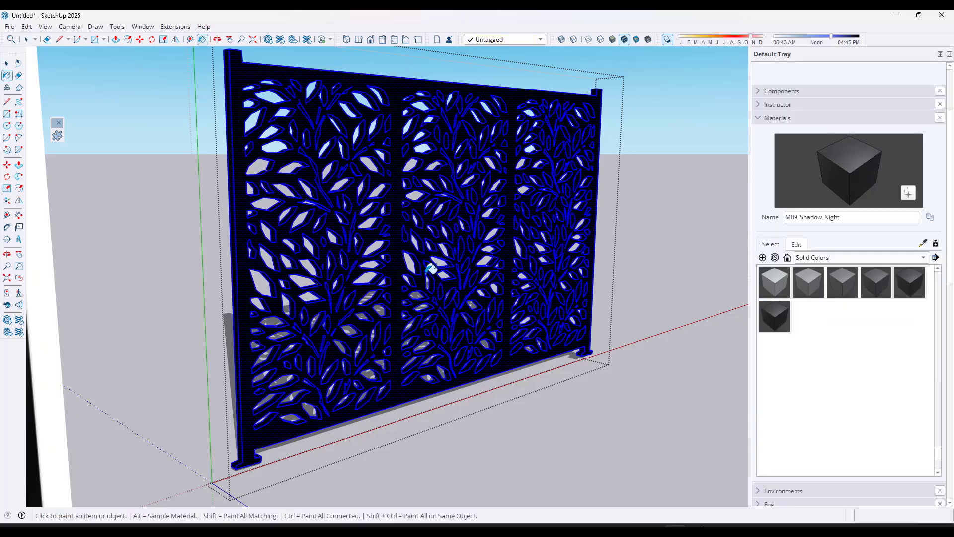
left_click(617, 282)
middle_click_drag(641, 276, 273, 283)
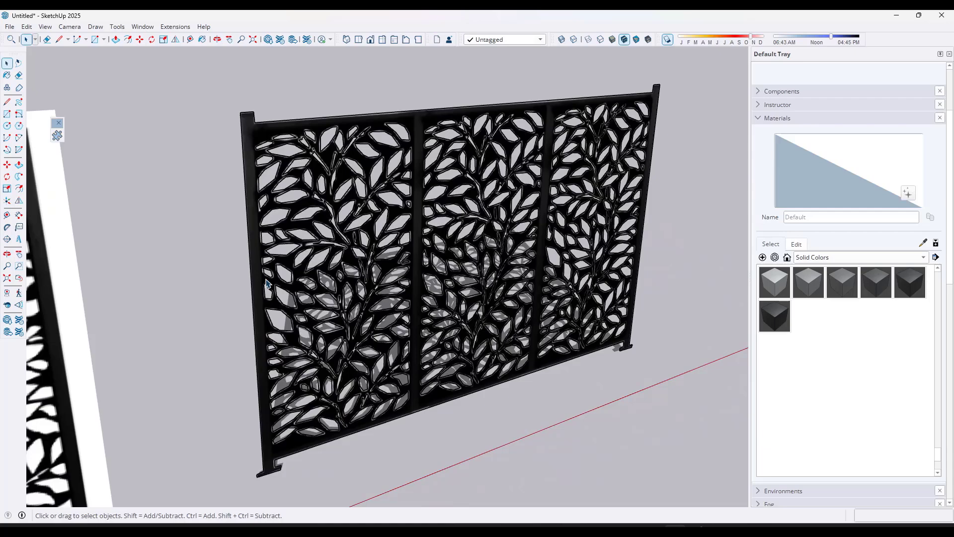
scroll(273, 282, "down", 2)
middle_click_drag(510, 283, 517, 247)
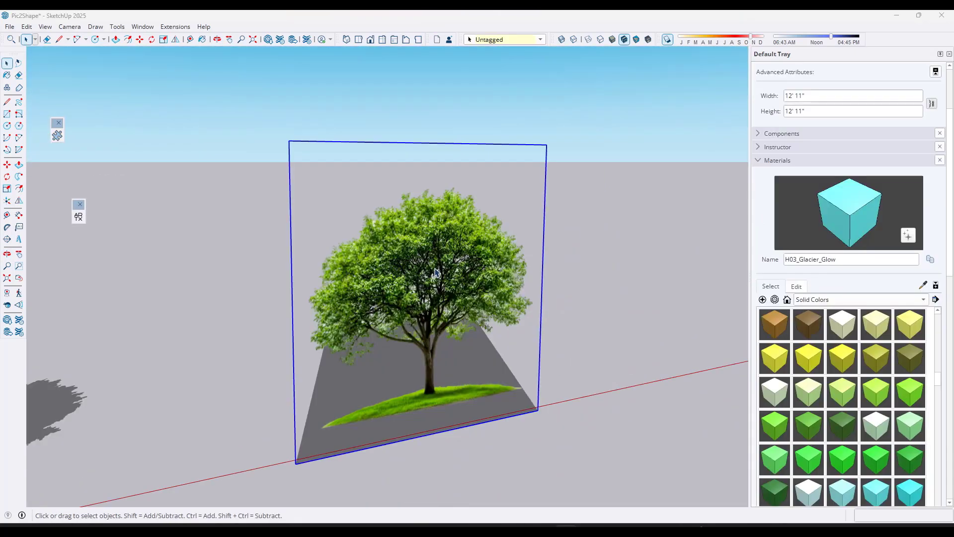
Open the tree image TreeFreepik750x750.png in Pic2Shape
scroll(435, 274, "up", 2)
scroll(424, 286, "down", 2)
scroll(421, 339, "up", 4)
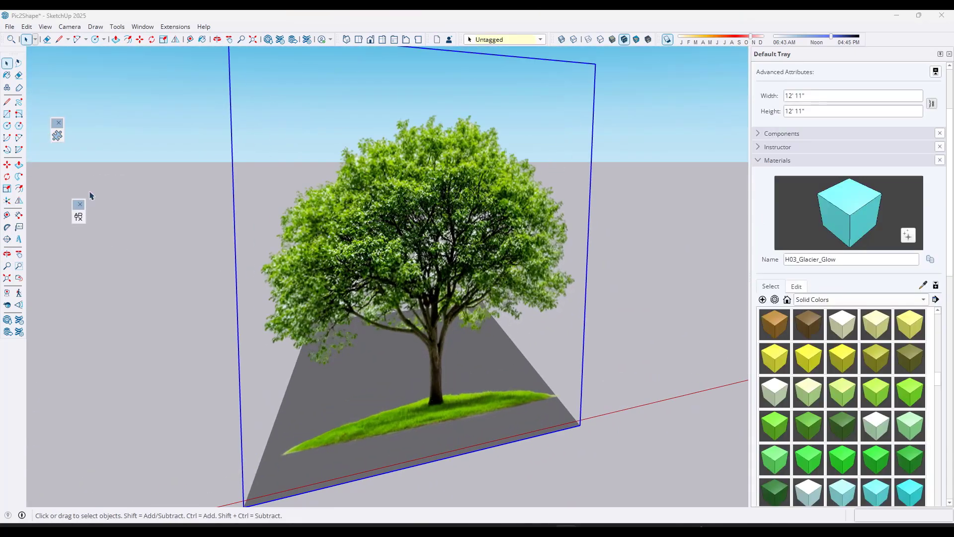
left_click(57, 135)
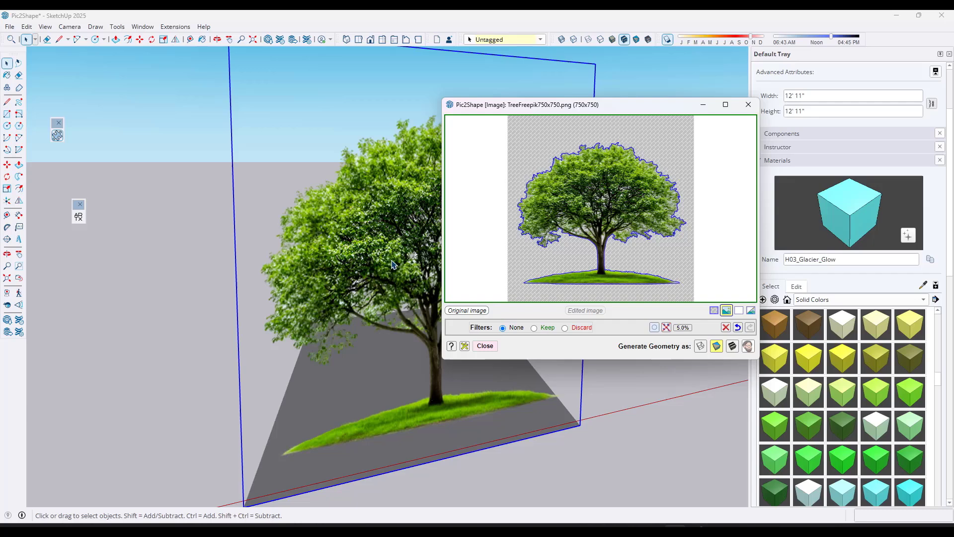
Add a Discard color filter with 12% tolerance, sampling the dark brown of the tree trunk
left_click(564, 328)
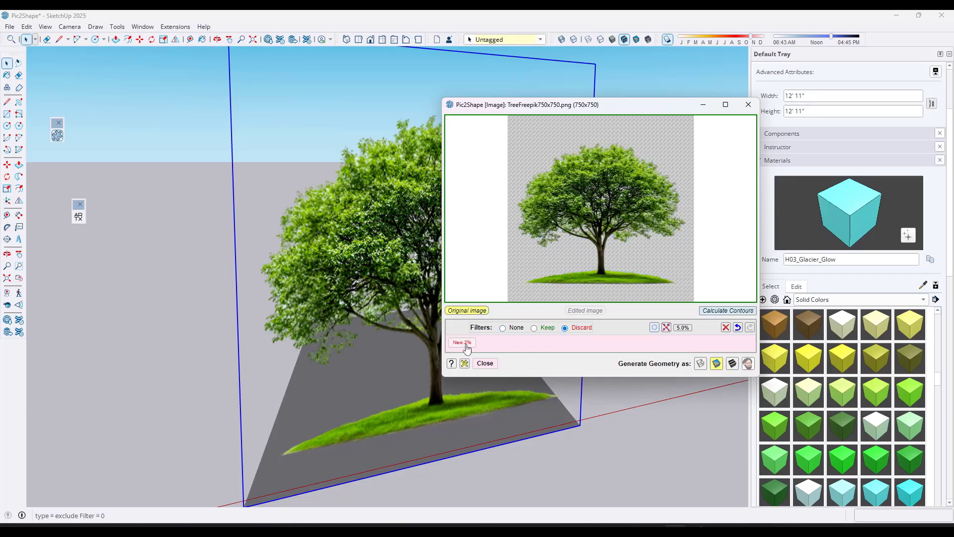
scroll(462, 346, "up", 1)
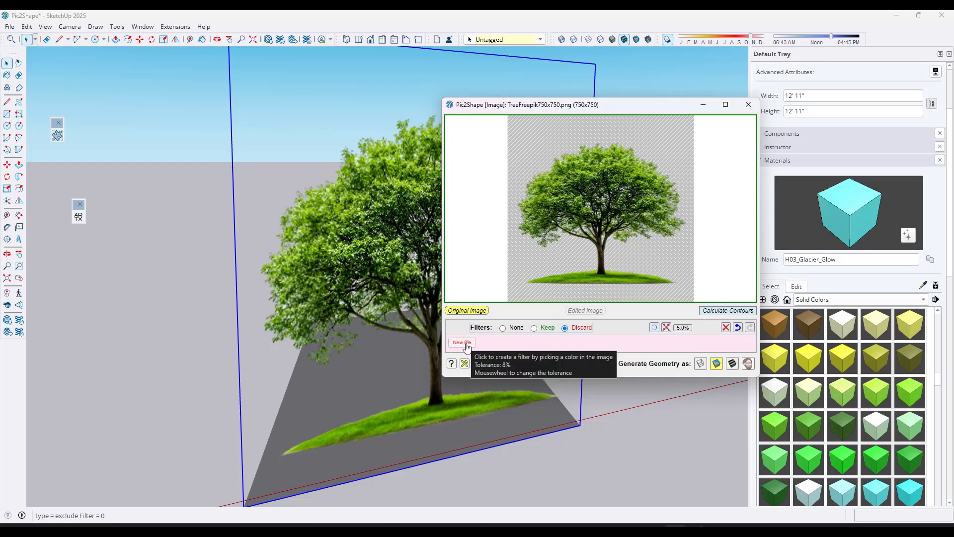
scroll(468, 347, "up", 1)
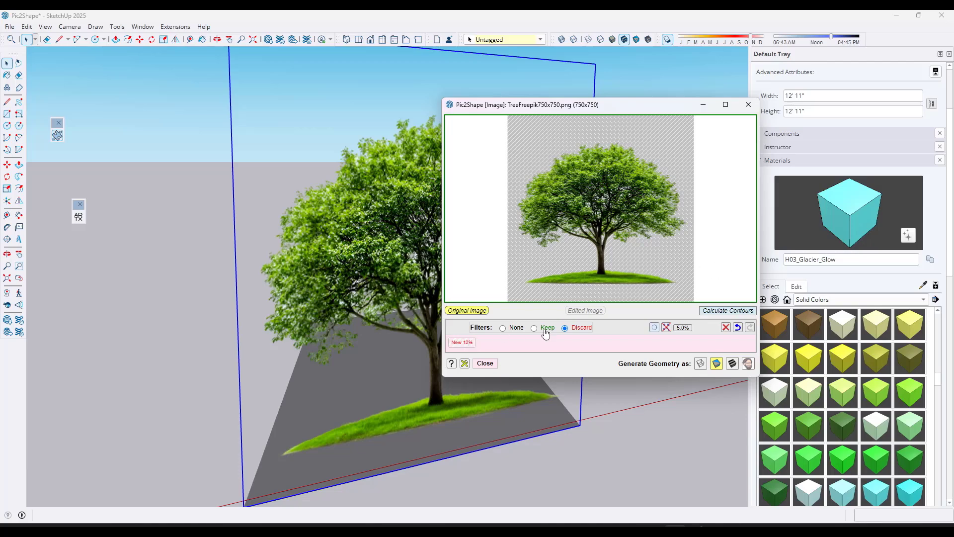
scroll(600, 232, "up", 5)
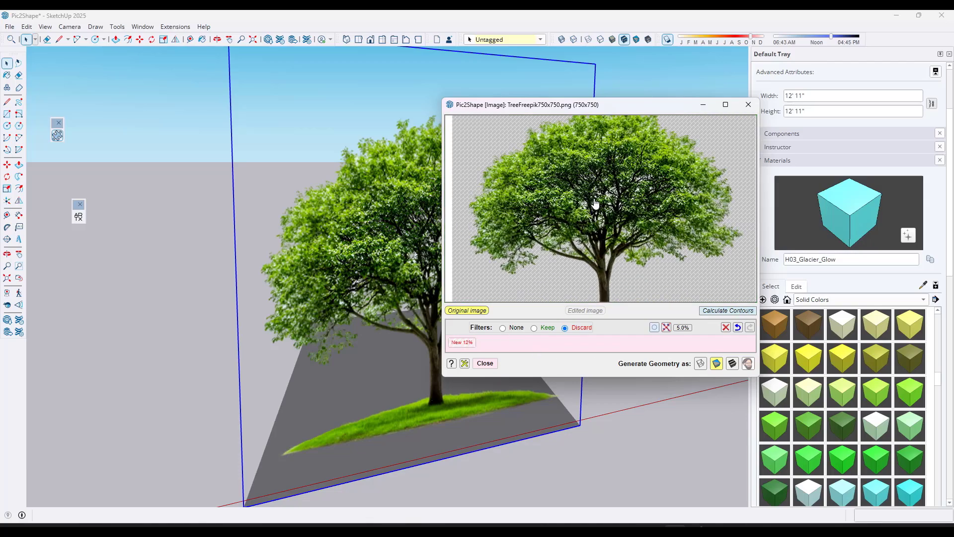
scroll(572, 225, "down", 6)
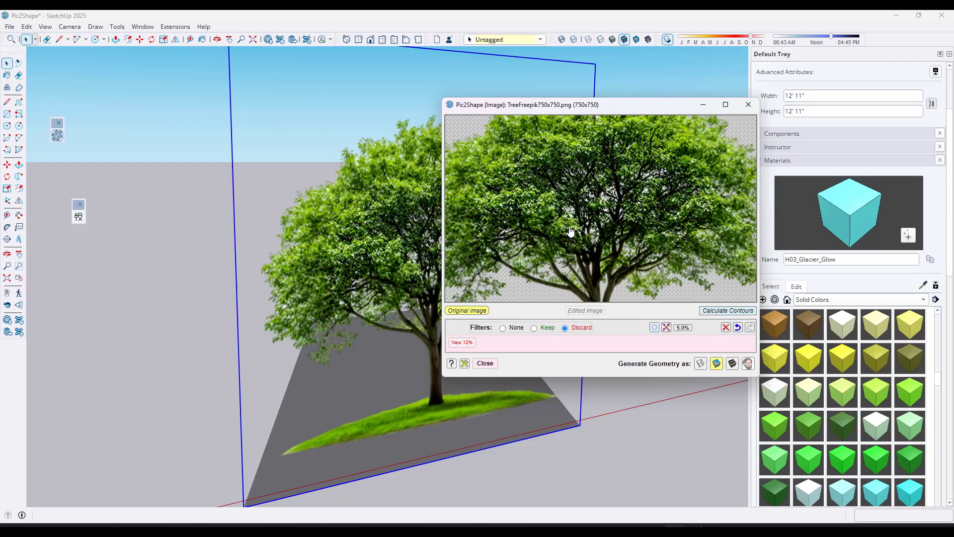
scroll(572, 226, "down", 1)
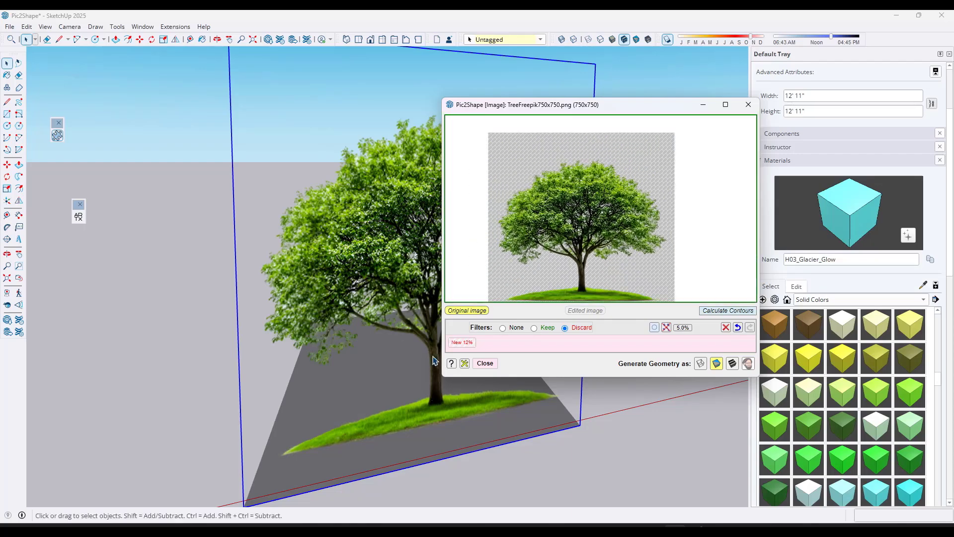
left_click(466, 347)
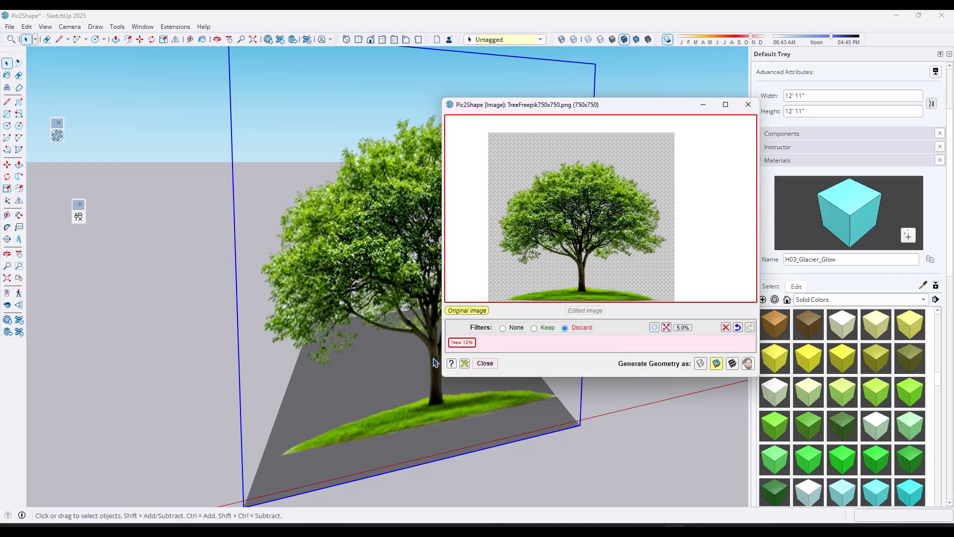
left_click(583, 281)
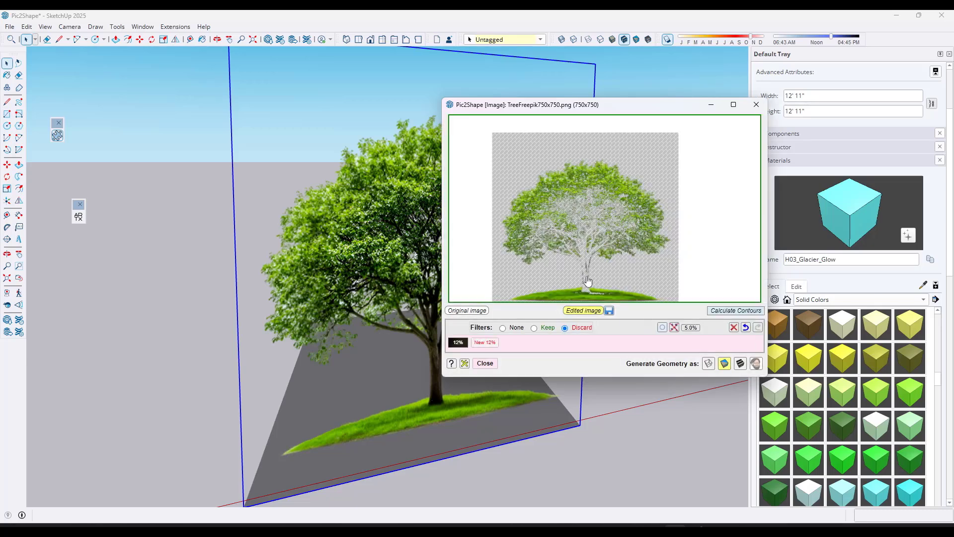
Add a second 12% Discard filter sampled from the lighter brown trunk remnants, and view the edited tree image
scroll(587, 282, "up", 6)
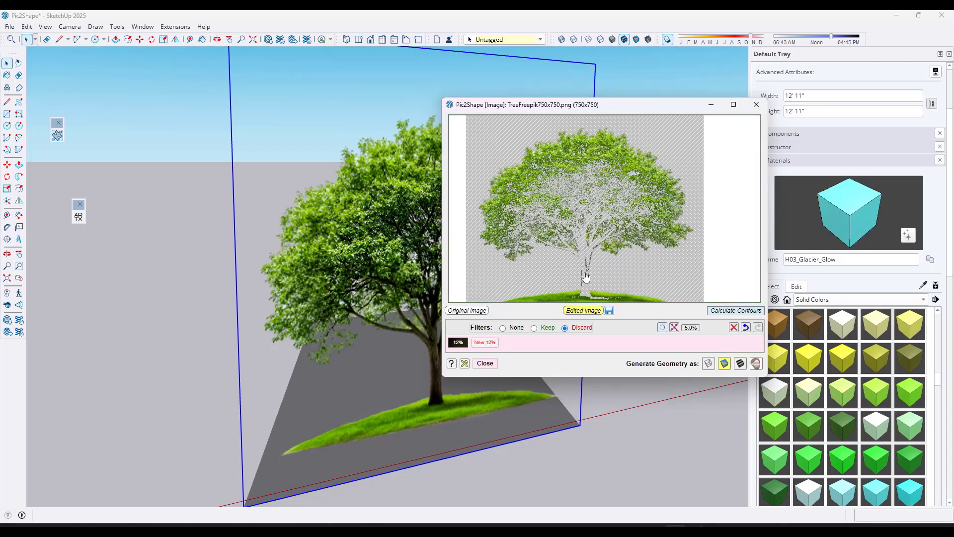
scroll(583, 258, "up", 4)
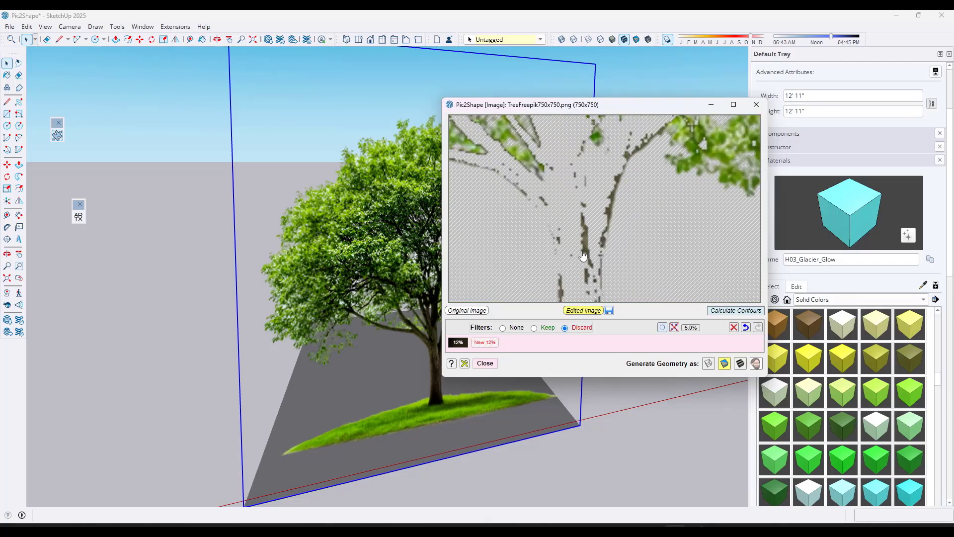
left_click_drag(588, 98, 685, 66)
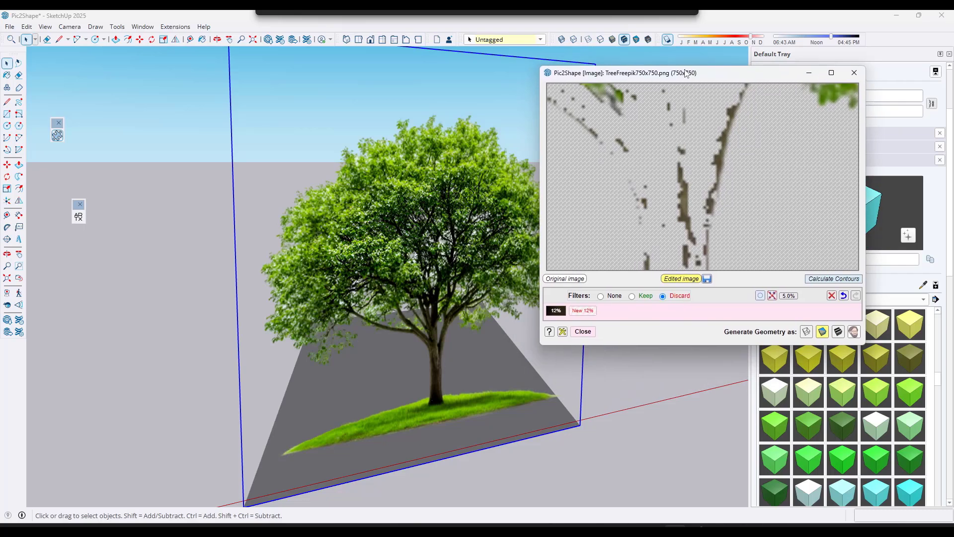
left_click(583, 316)
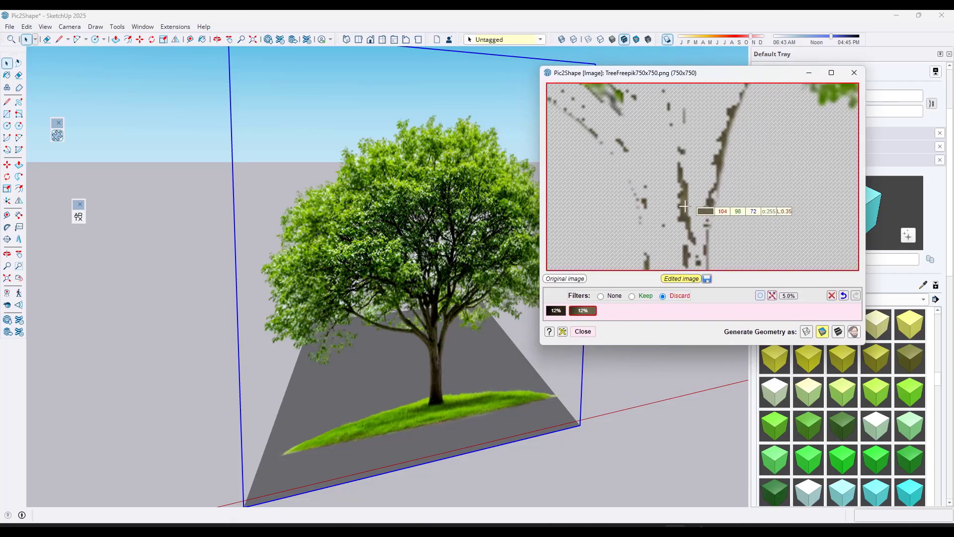
left_click(685, 207)
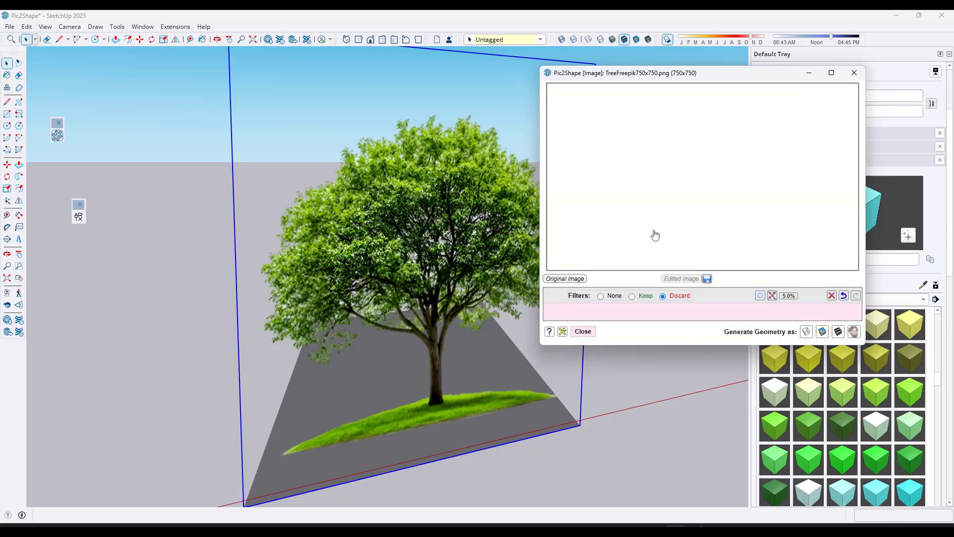
scroll(665, 173, "down", 5)
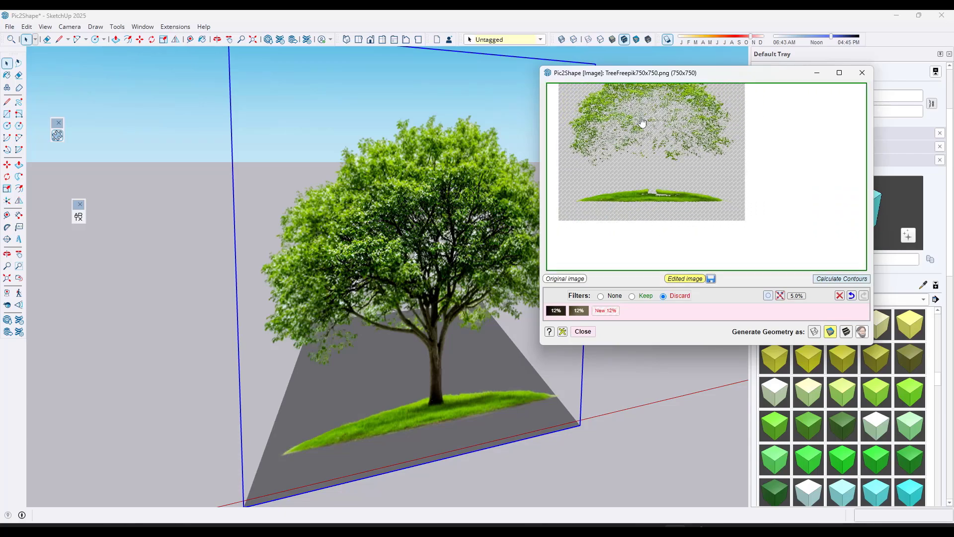
scroll(642, 121, "down", 1)
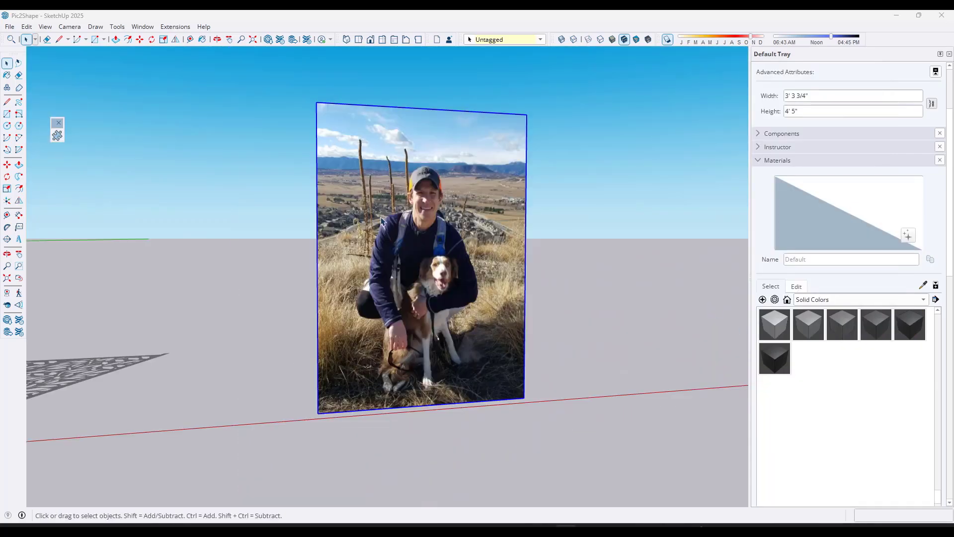
scroll(487, 245, "up", 4)
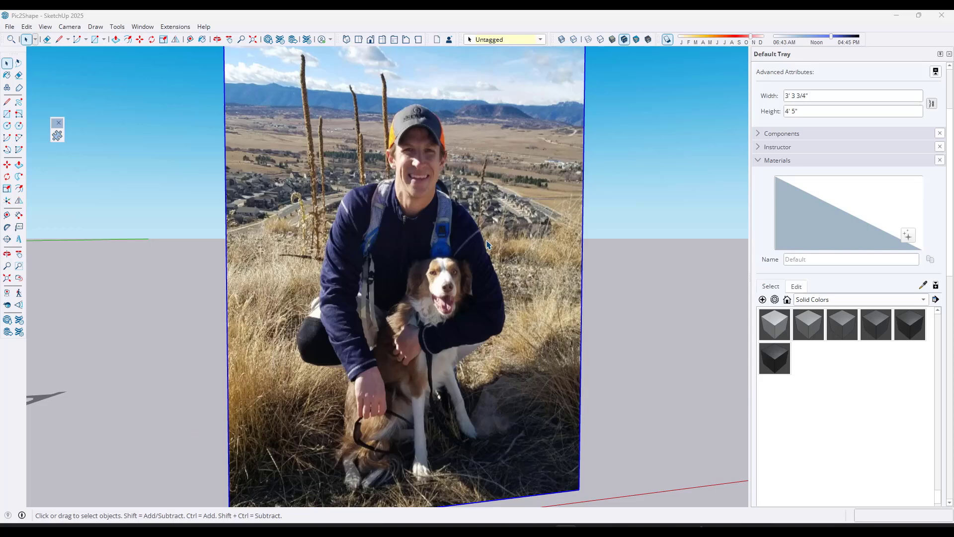
Switch to Photoshop and select the background around the man and dog in IMG_3460.JPG with Quick Selection
scroll(487, 244, "down", 4)
middle_click_drag(423, 238, 463, 248)
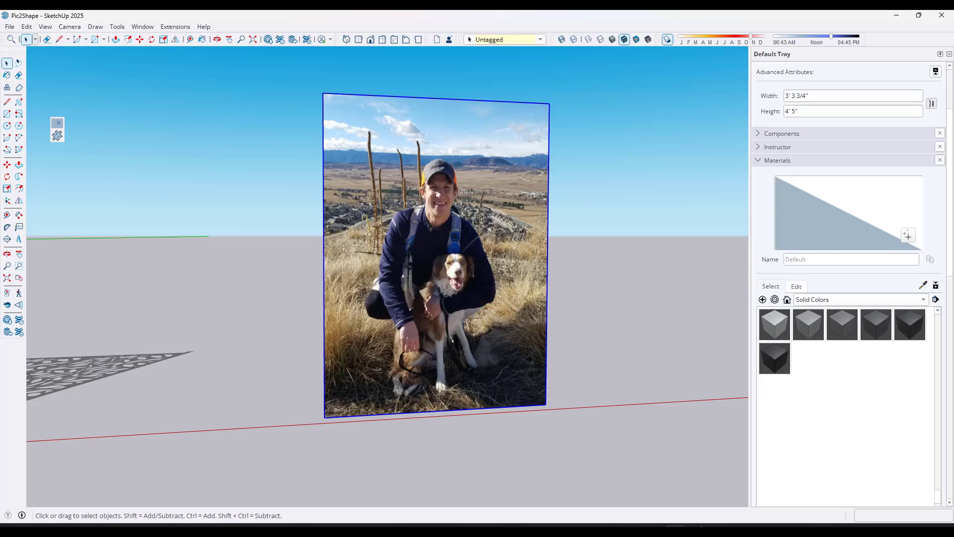
left_click_drag(0, 69, 411, 11)
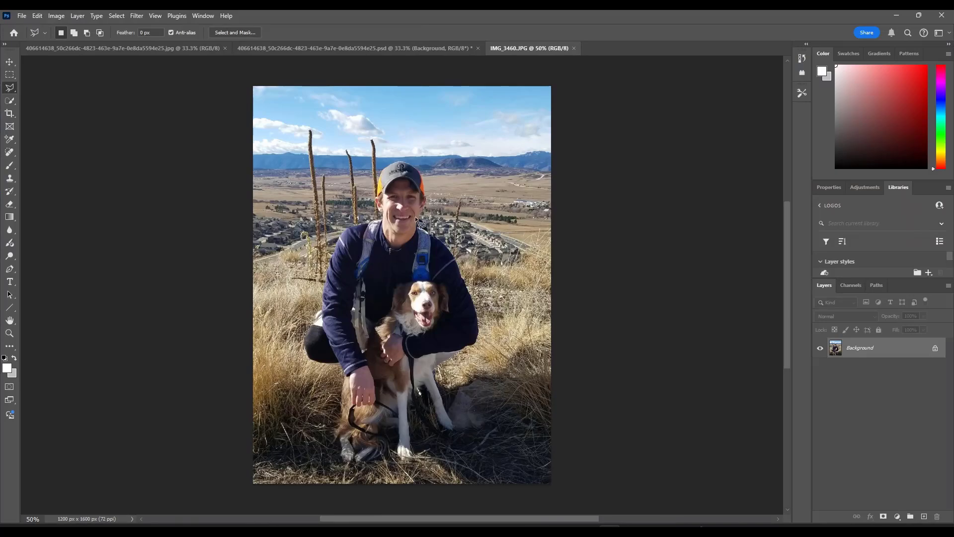
left_click(10, 101)
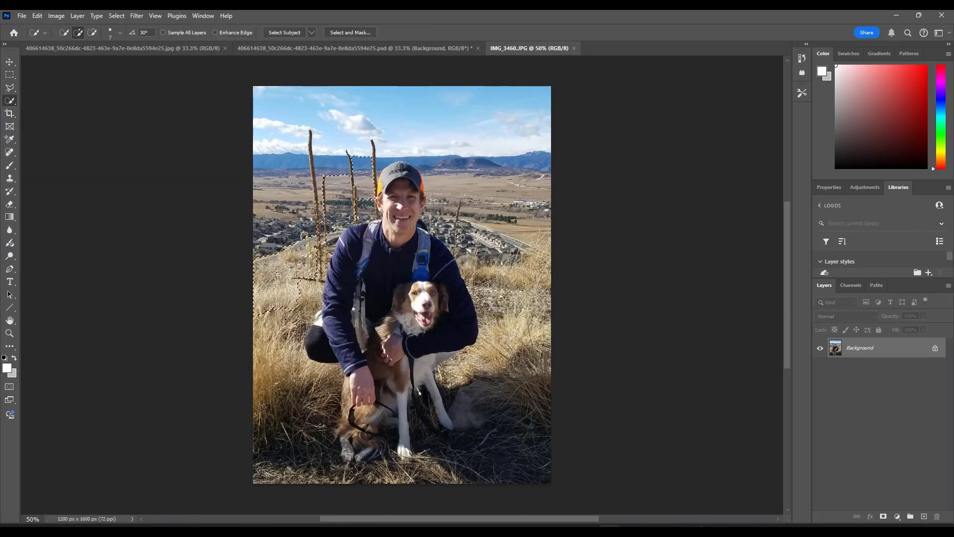
mouse_move(448, 448)
left_mouse_down()
mouse_move(492, 224)
mouse_move(347, 164)
mouse_move(277, 273)
left_mouse_up()
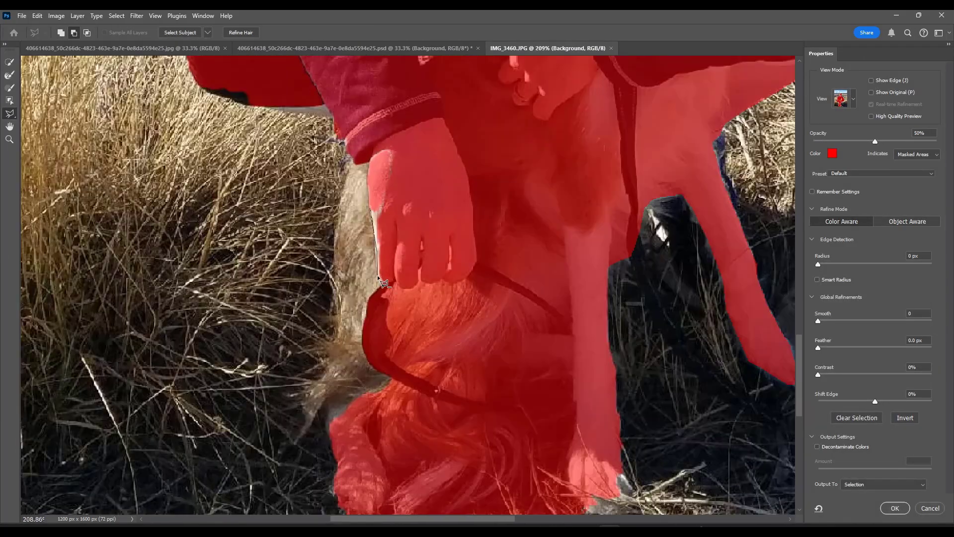
Refine the selection outline around the dog's legs and paws with the lasso in Select and Mask
scroll(408, 202, "down", 3, "alt")
scroll(448, 447, "up", 4, "alt")
left_click(304, 283)
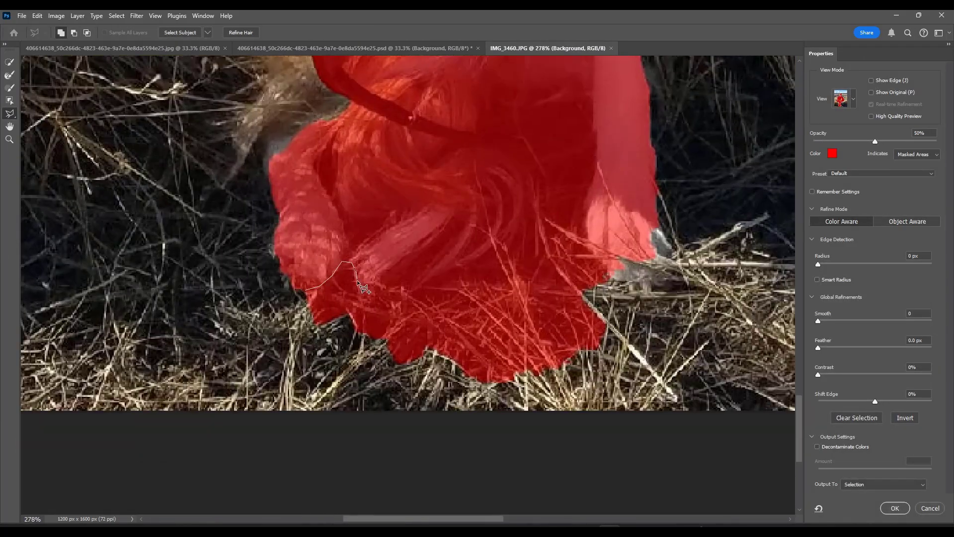
left_click(493, 245)
left_click(549, 204)
left_click(485, 397)
double_click(263, 313)
scroll(611, 267, "up", 2, "alt")
scroll(466, 229, "down", 8, "alt")
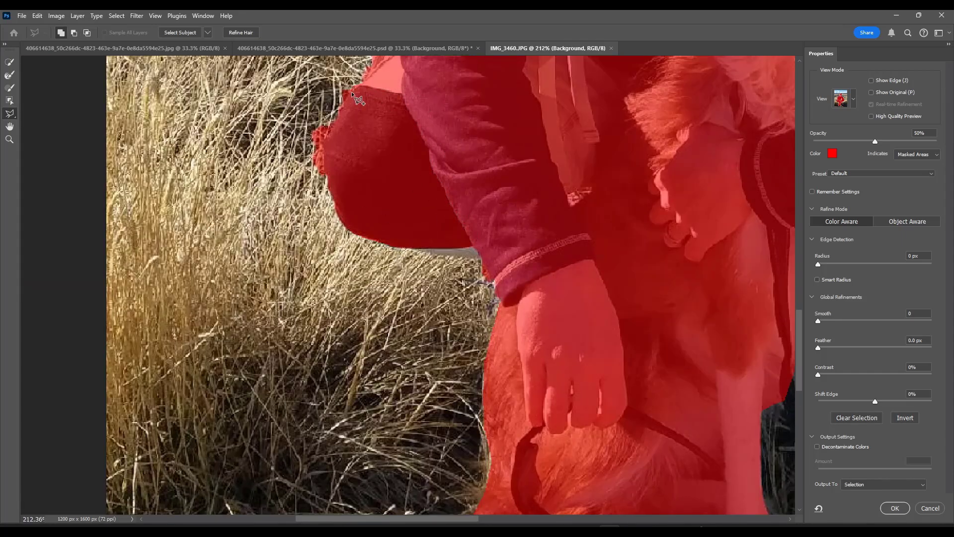
scroll(390, 144, "up", 1, "alt")
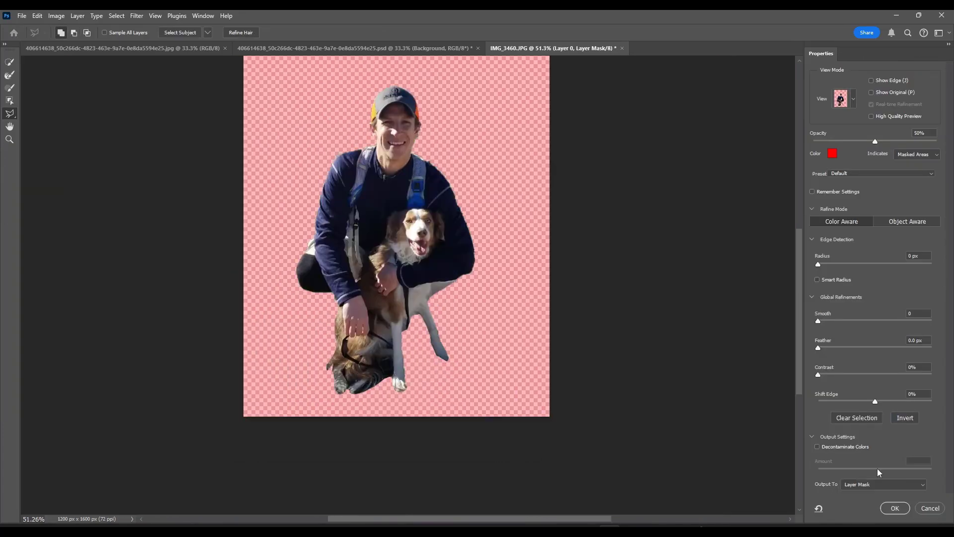
Open the output destination choices for the refined selection
left_click(878, 483)
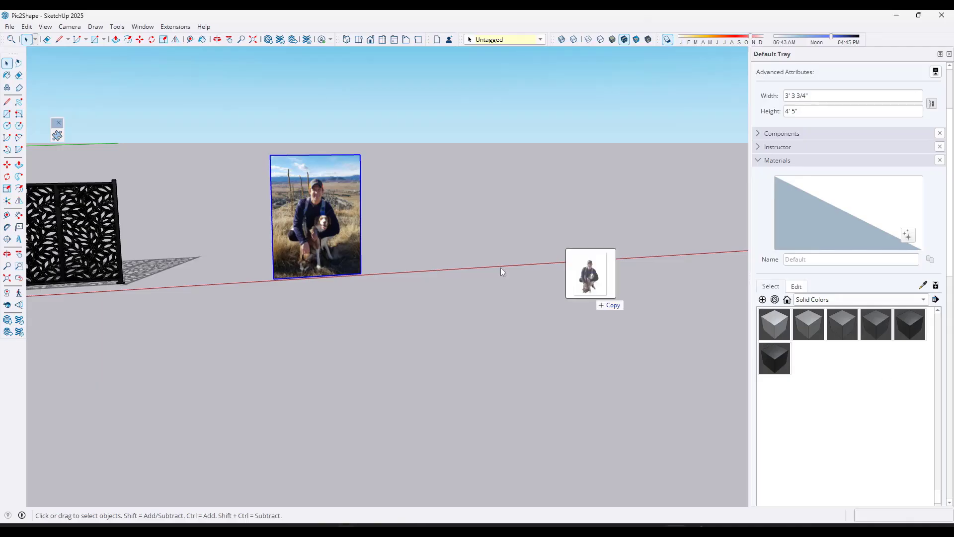
Switch to SketchUp and rotate the cut-out image of the man and dog upright beside the original photo
left_click_drag(501, 268, 435, 267)
middle_click_drag(453, 260, 461, 280)
key("q")
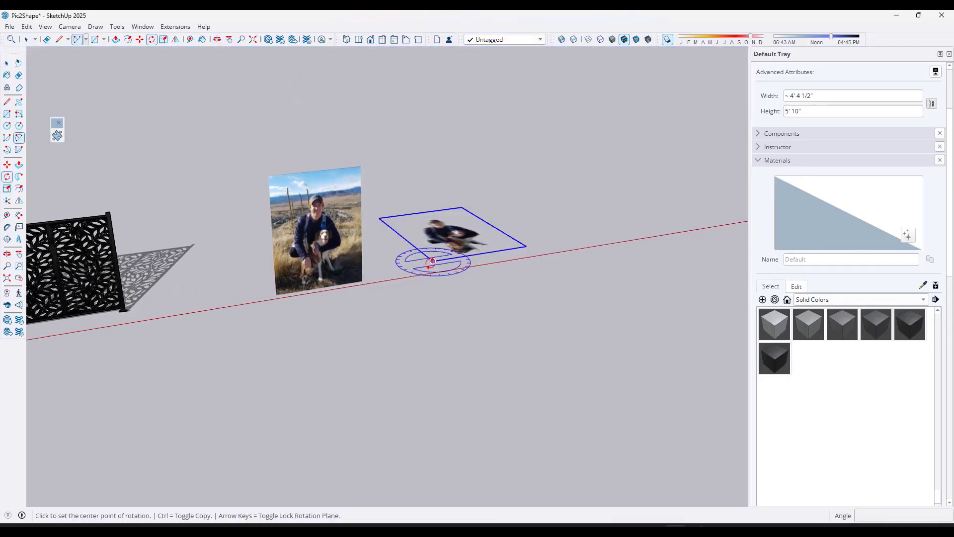
scroll(559, 141, "up", 6)
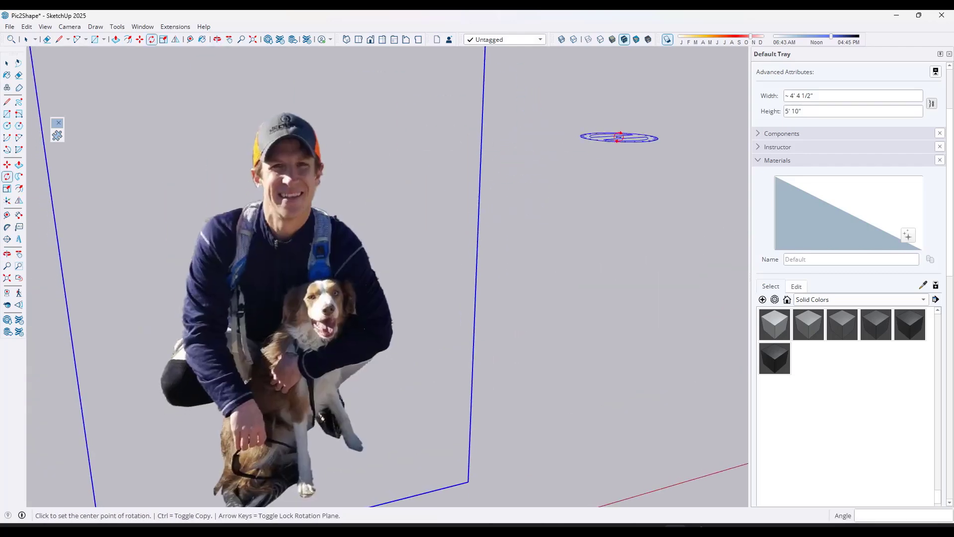
scroll(617, 136, "down", 4)
middle_click_drag(561, 213, 571, 169)
key("space")
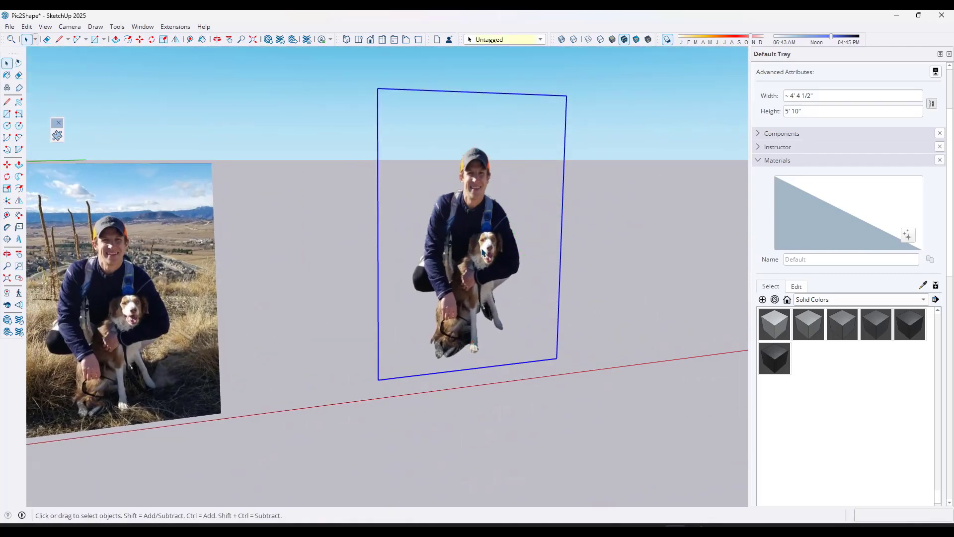
Run Pic2Shape on the JustinAndBonnie.png cut-out and generate its geometry as a face-me component
left_click(57, 138)
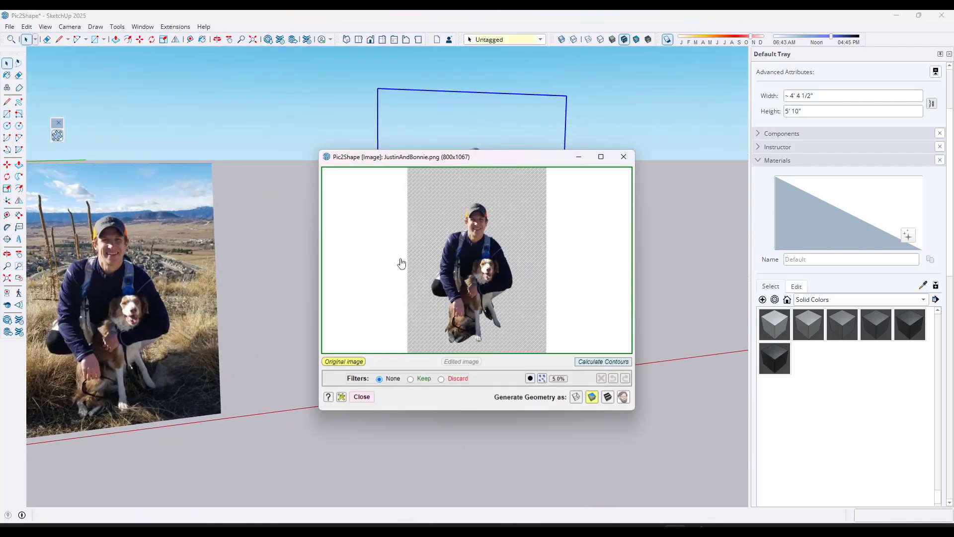
left_click(624, 399)
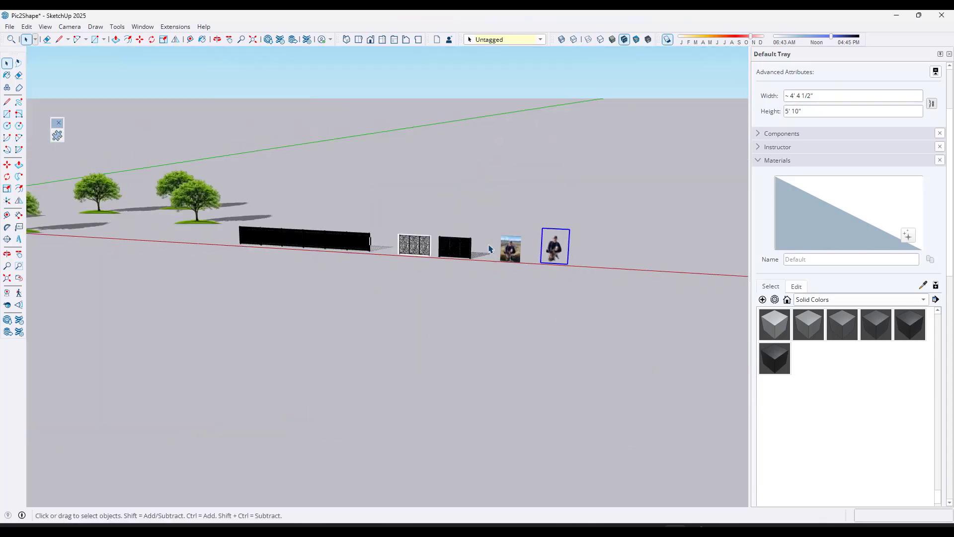
scroll(442, 234, "down", 4)
scroll(142, 223, "up", 3)
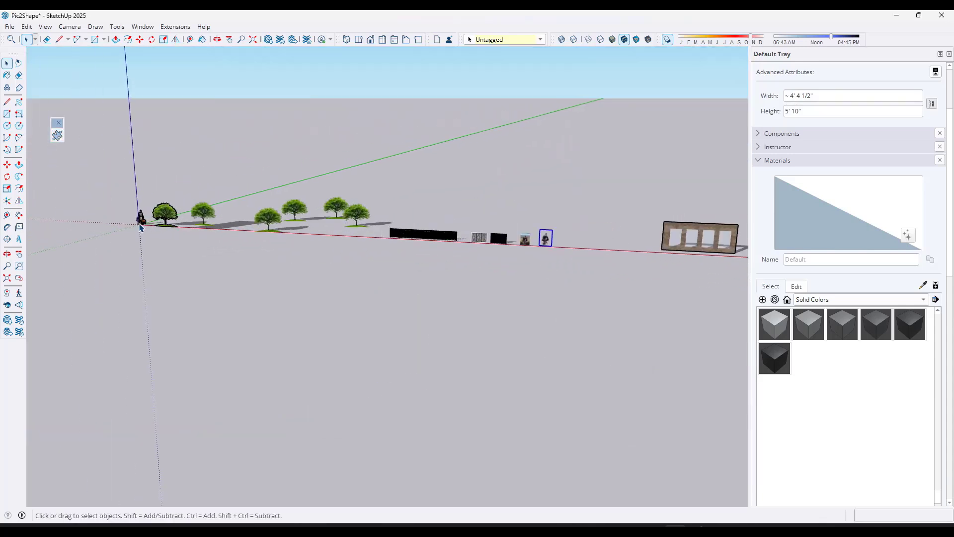
Move the generated man-and-dog component from the origin about 171' along the red axis to stand beside the cut-out image
key("m")
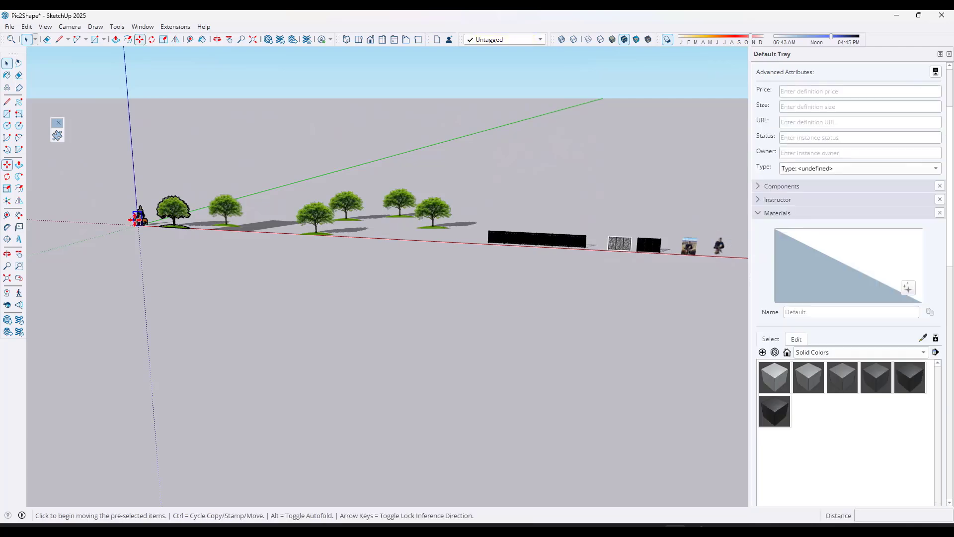
left_click(137, 224)
left_click(655, 251)
scroll(431, 239, "up", 6)
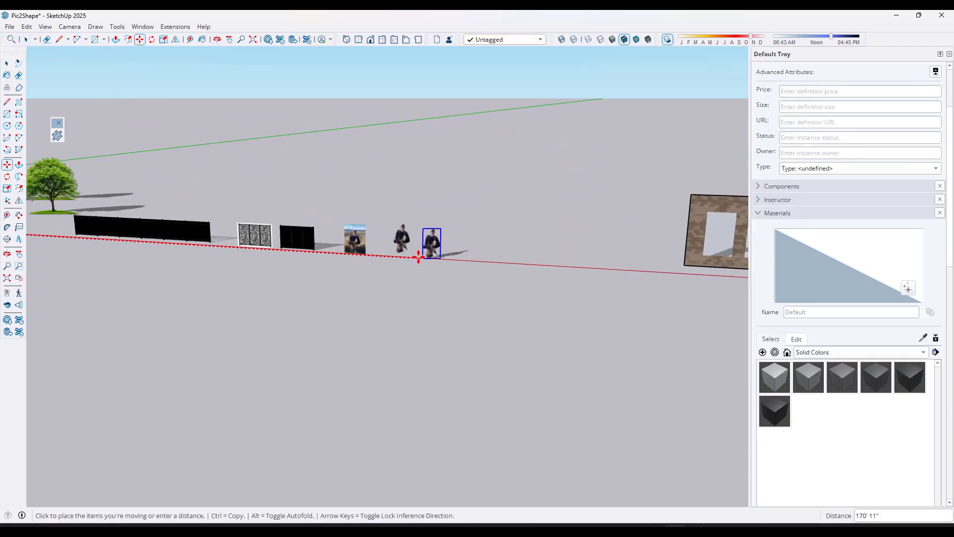
middle_click_drag(440, 232, 426, 200)
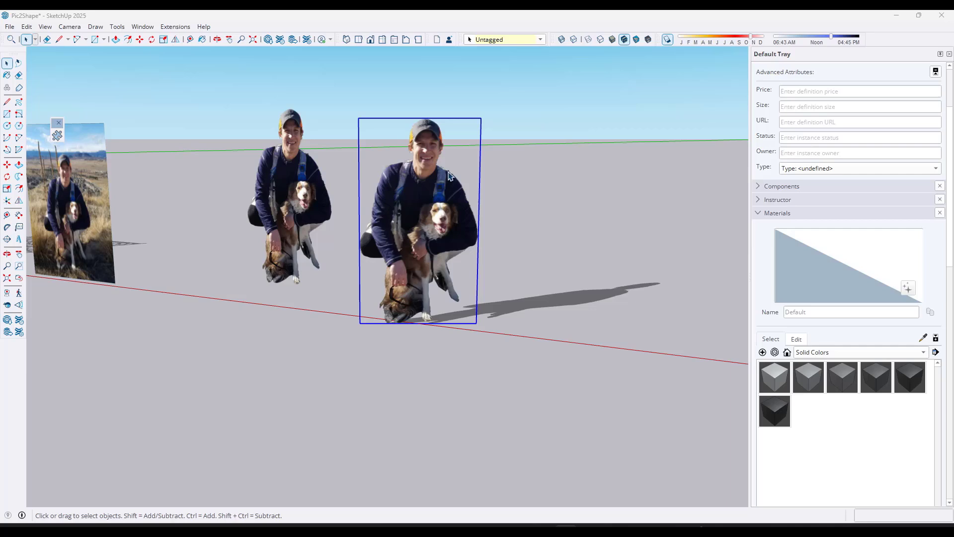
middle_click_drag(411, 305, 455, 261)
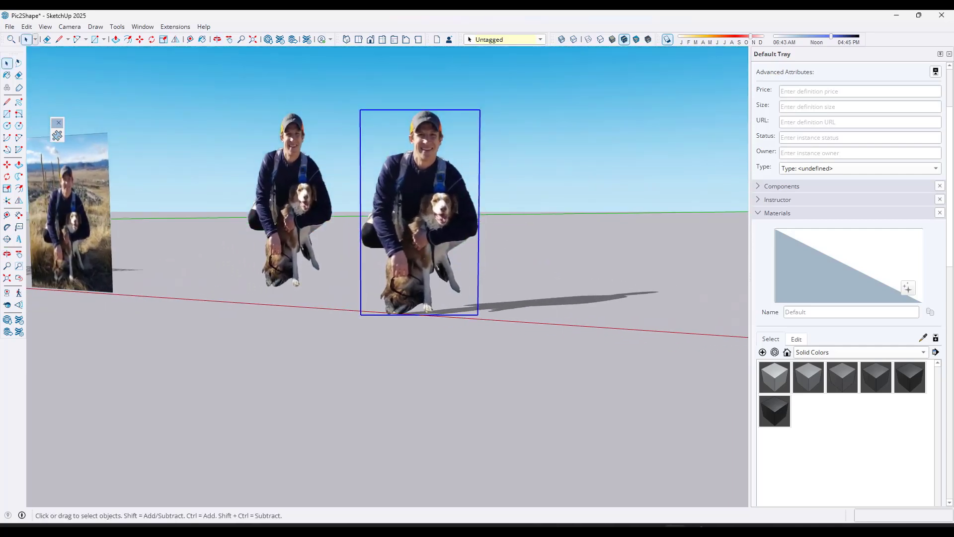